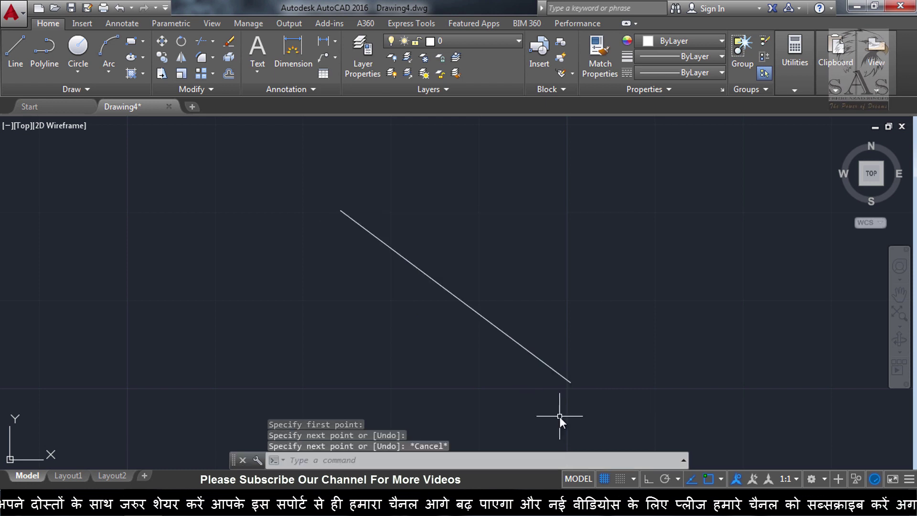
- Turn on grid snap and draw a horizontal line three grid squares long near the upper end of the diagonal line
click(617, 480)
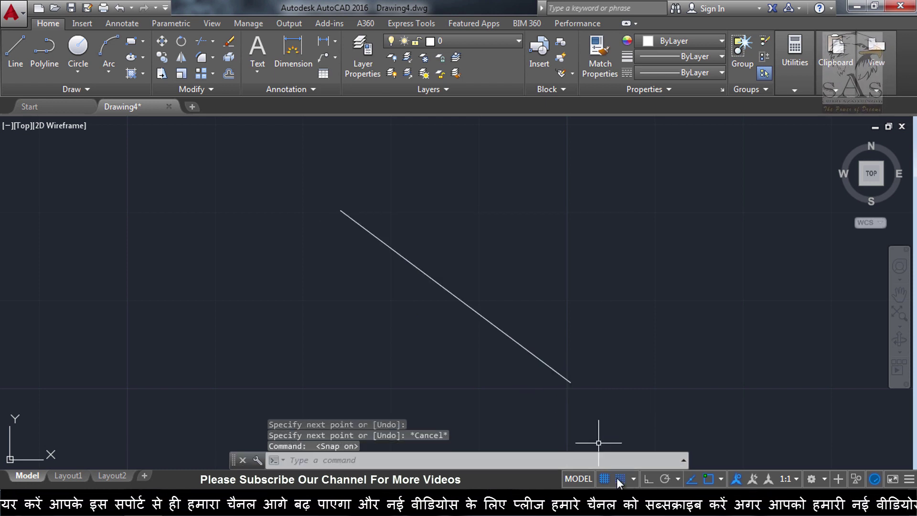
click(24, 48)
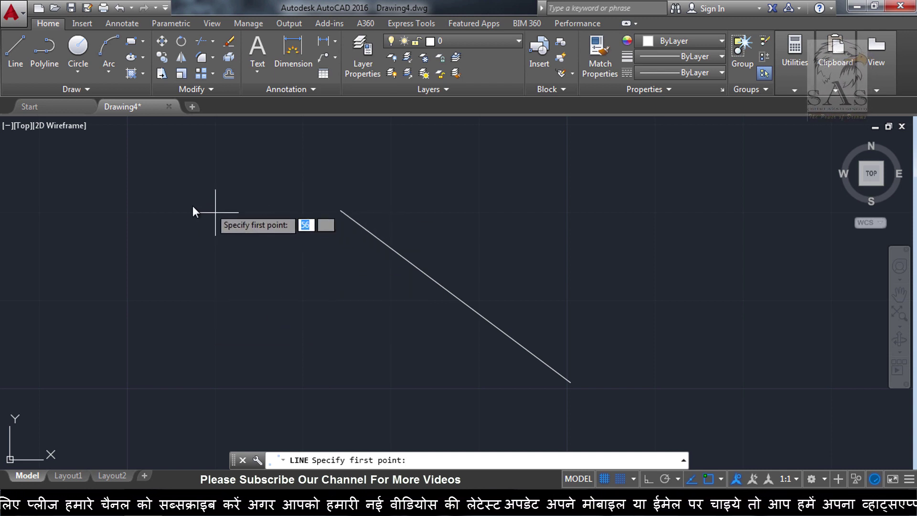
click(127, 212)
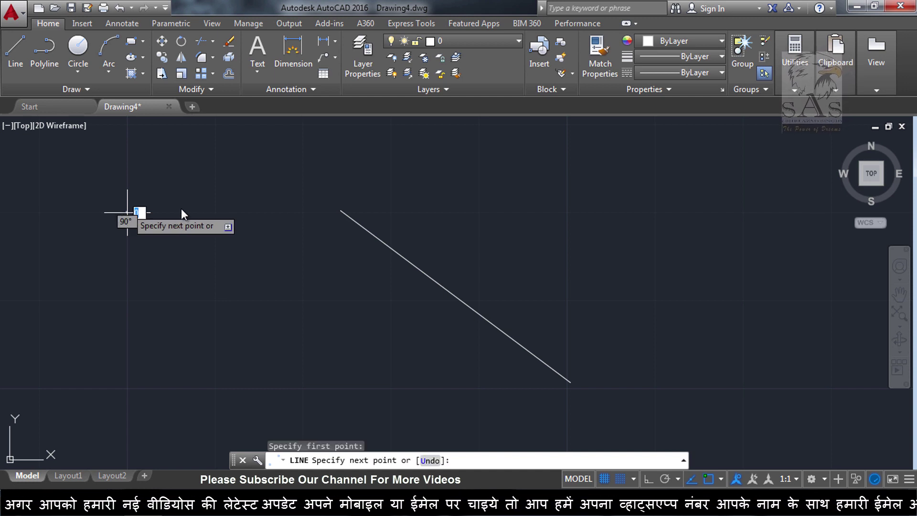
click(215, 213)
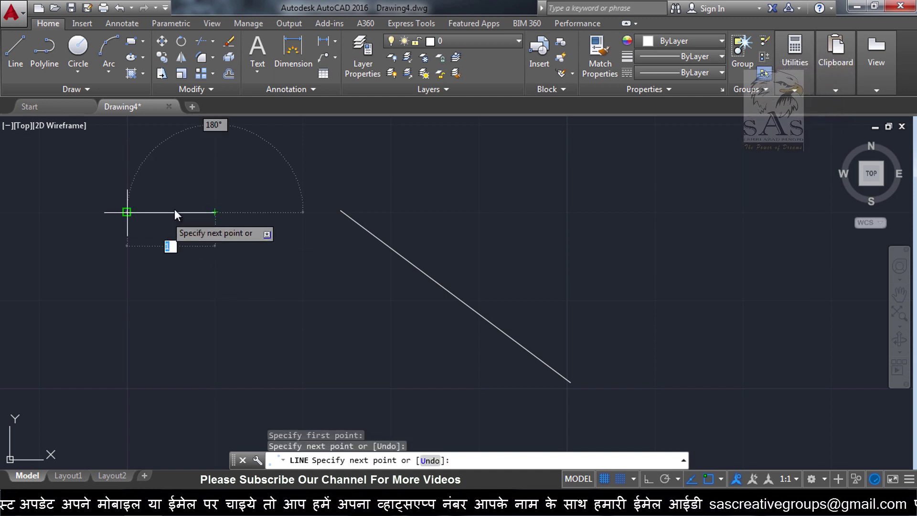
click(390, 212)
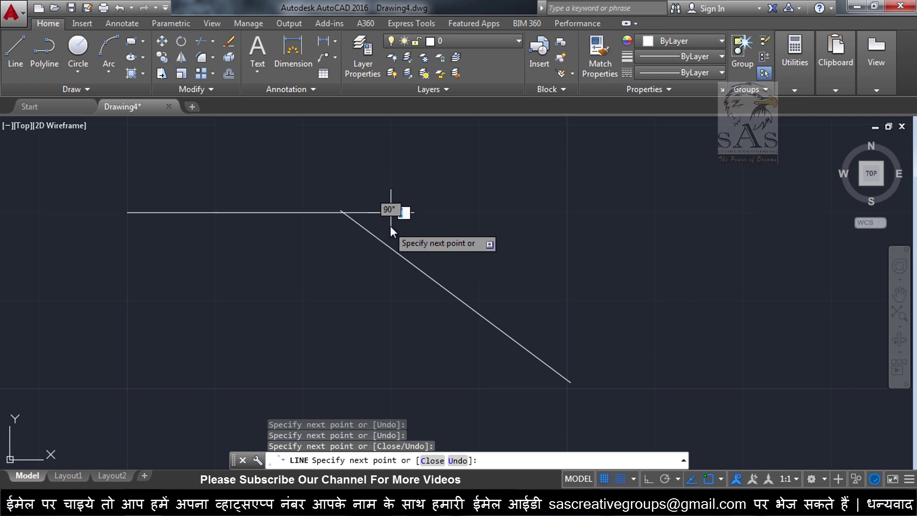
key(Escape)
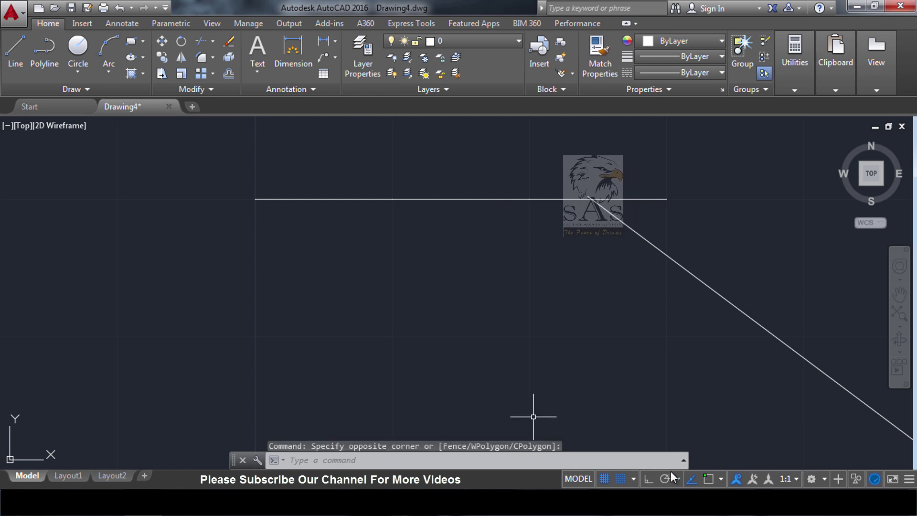
- Turn on object snap and draw a second horizontal line of the same length one grid row below the first
click(708, 478)
text(l)
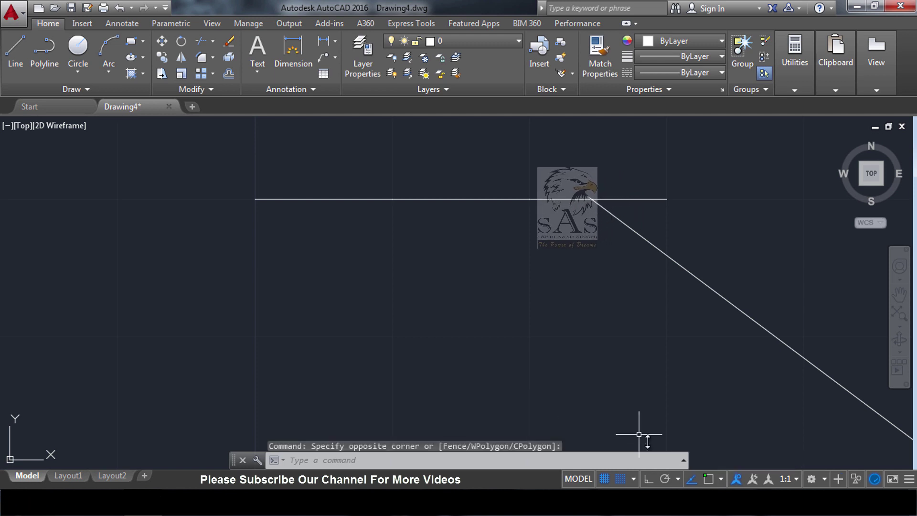
key(Return)
click(254, 337)
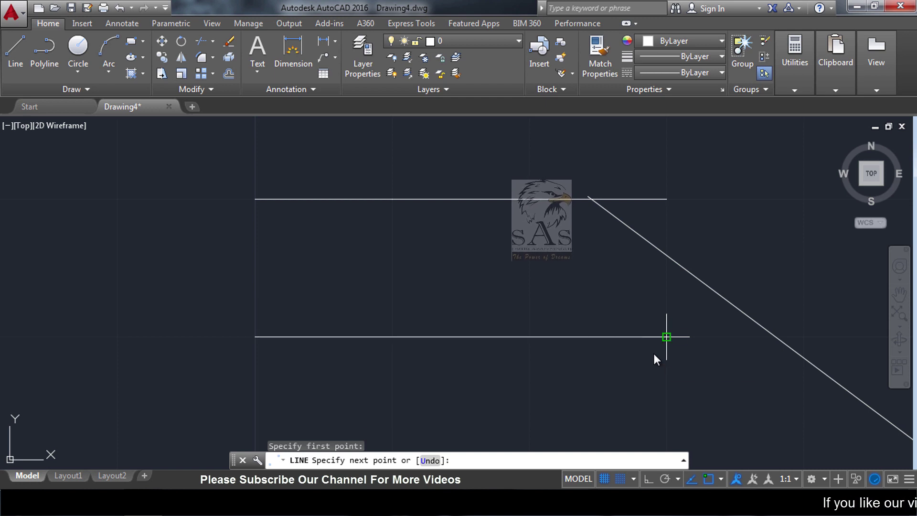
key(Escape)
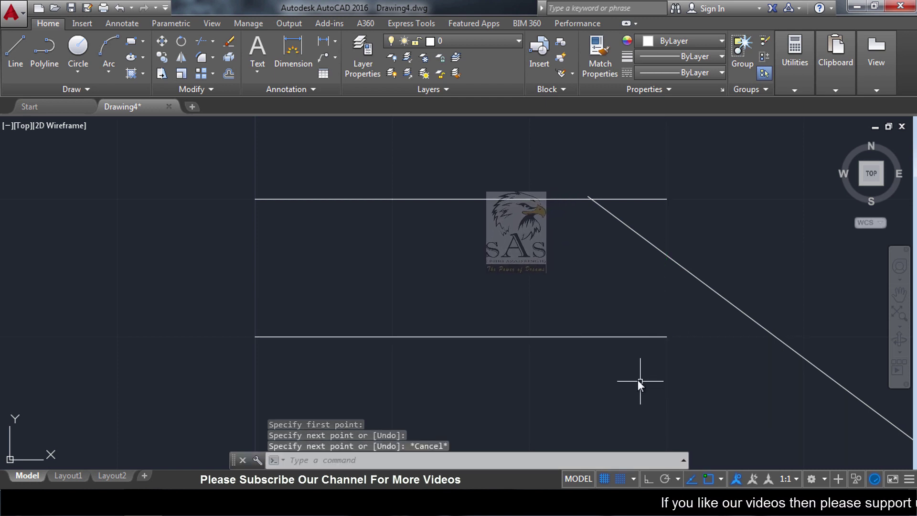
- Draw an angled line from the midpoint of the lower horizontal line down to a grid point one row below
click(26, 62)
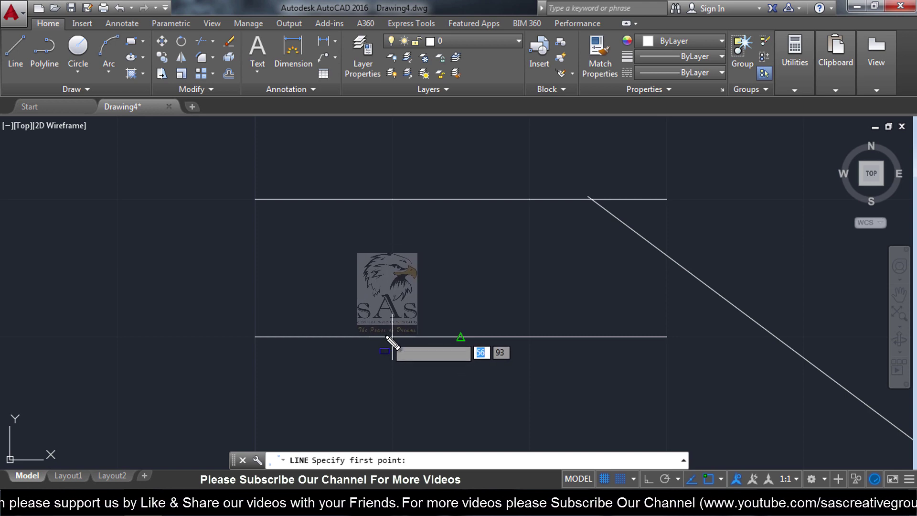
click(460, 336)
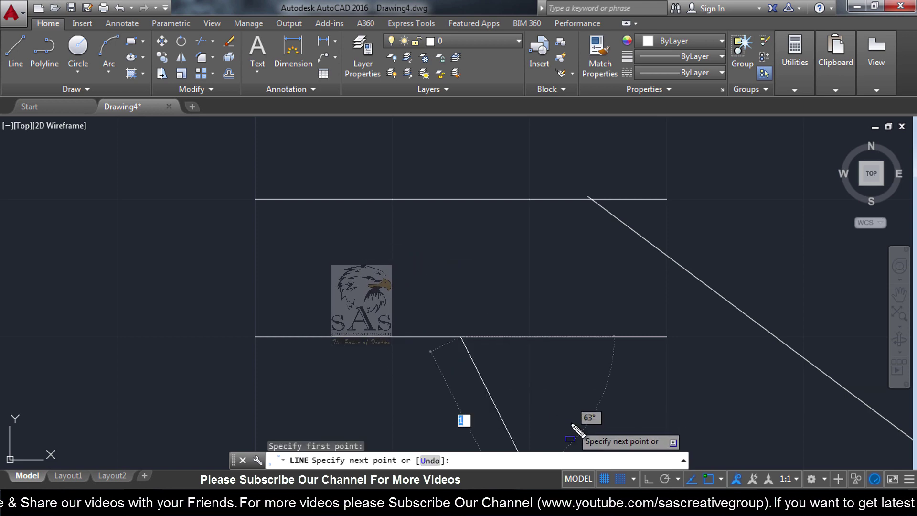
scroll(586, 391, down, 3)
scroll(583, 400, up, 2)
click(591, 415)
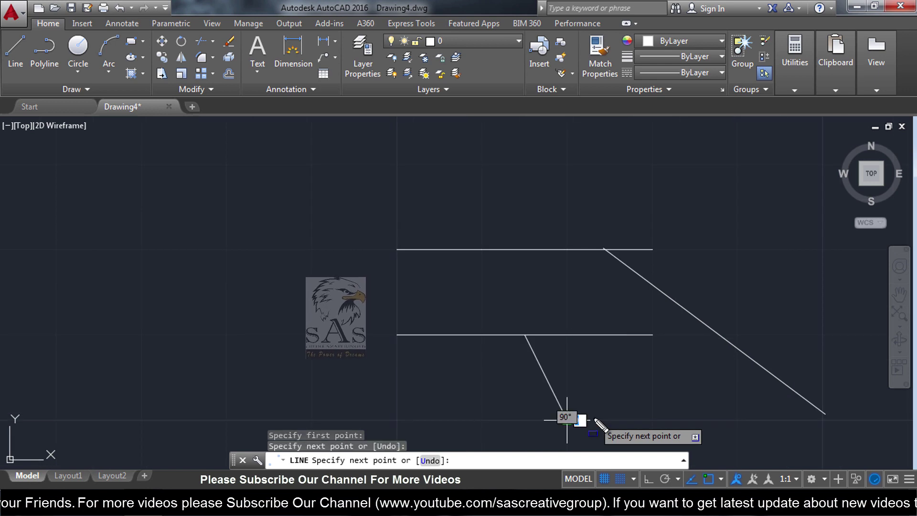
key(Escape)
- Turn object snap off and draw a vertical line down one grid square from the lower horizontal line, just left of its midpoint
scroll(516, 349, up, 5)
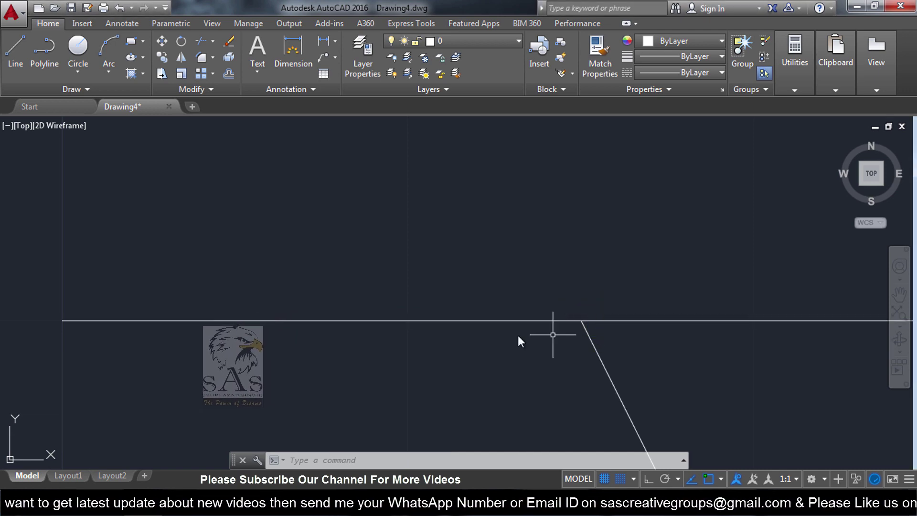
click(15, 58)
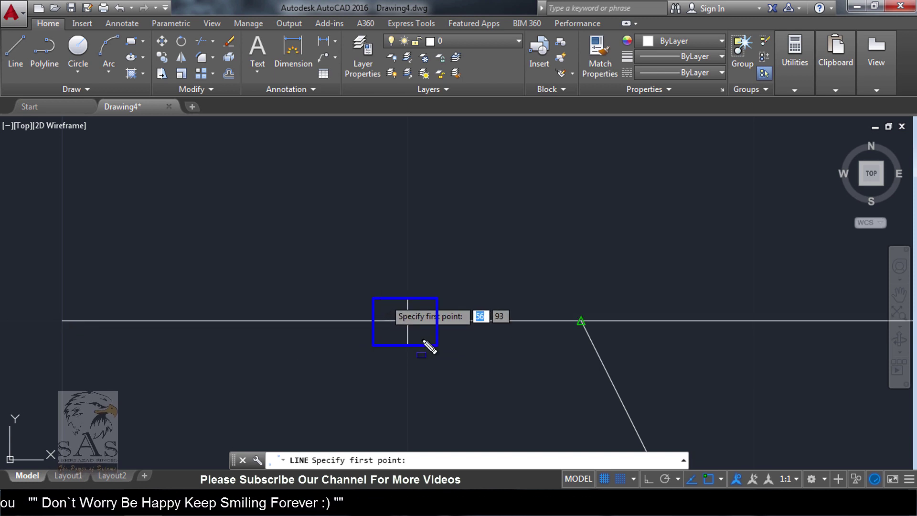
click(714, 476)
click(18, 51)
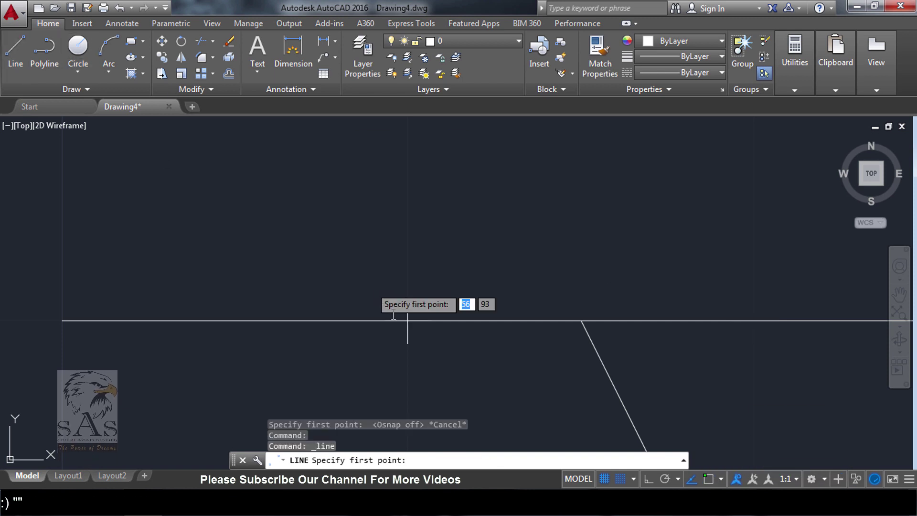
scroll(396, 345, down, 2)
middle_drag(432, 399, 430, 334)
click(430, 334)
scroll(430, 396, down, 3)
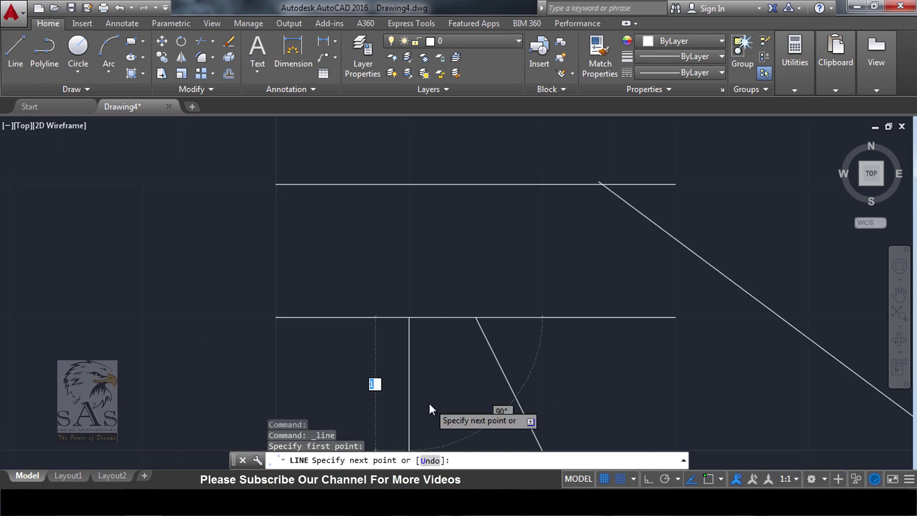
key(Escape)
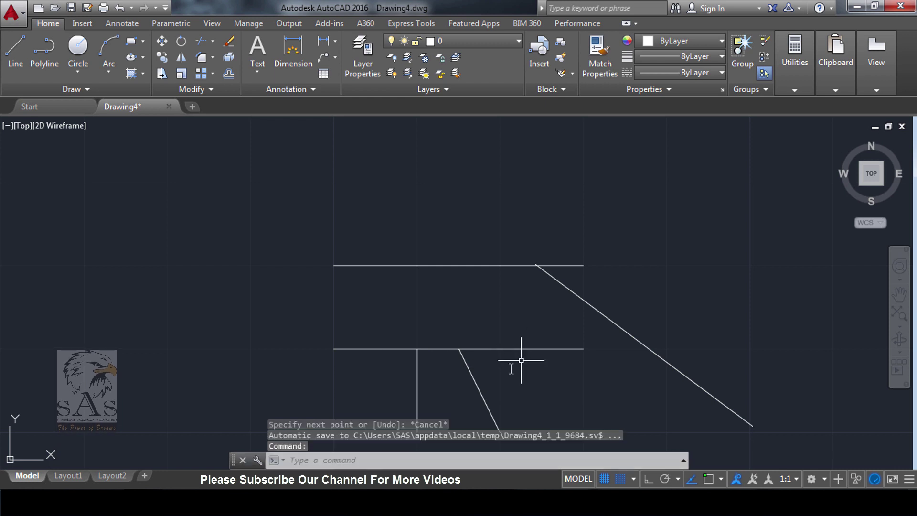
key(Escape)
scroll(562, 398, down, 2)
scroll(562, 400, up, 4)
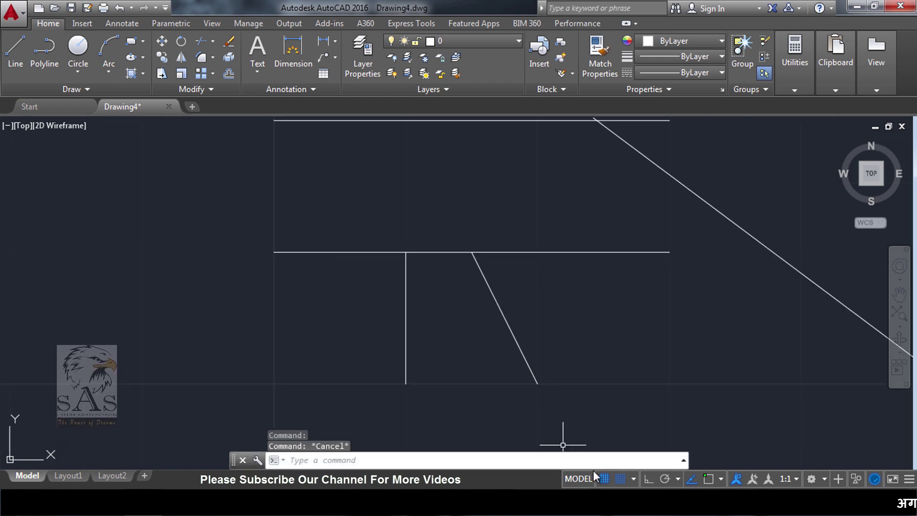
- Turn grid snap off and draw a large circle in the empty area to the left of the lines
click(621, 478)
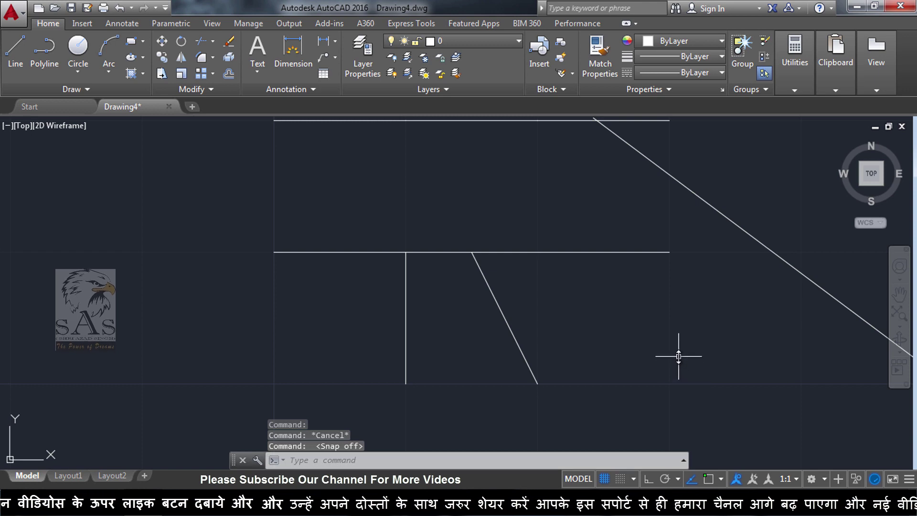
scroll(650, 317, down, 6)
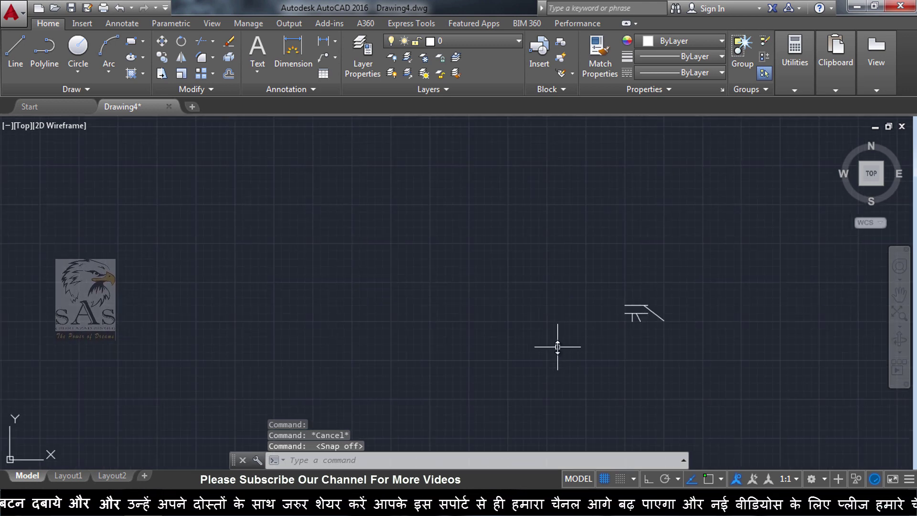
click(77, 48)
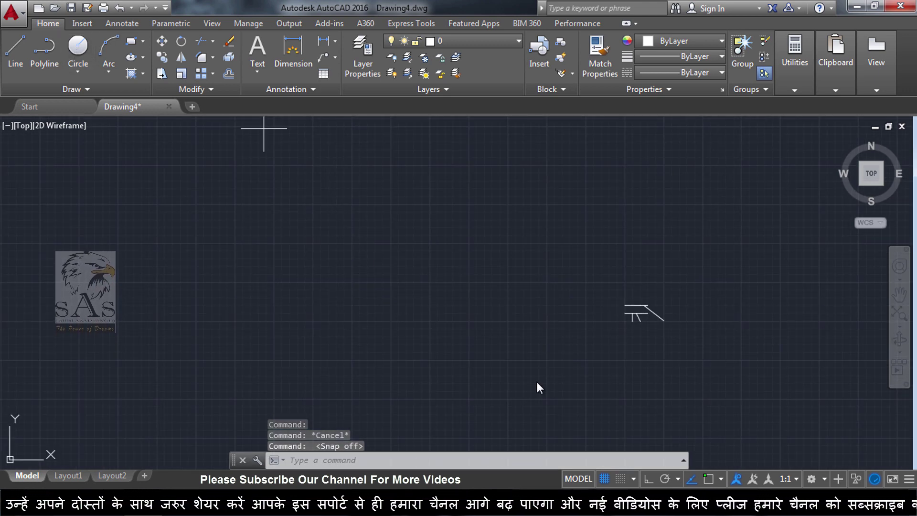
click(346, 318)
click(394, 277)
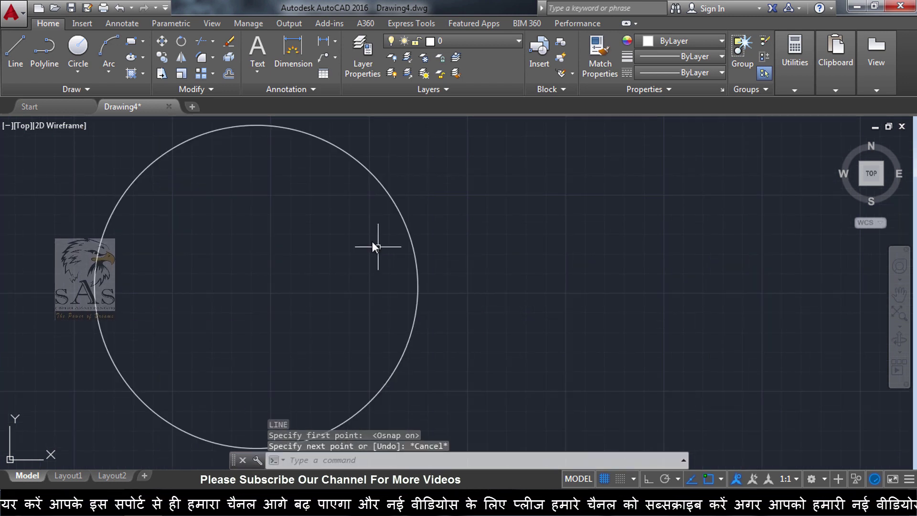
scroll(537, 296, down, 2)
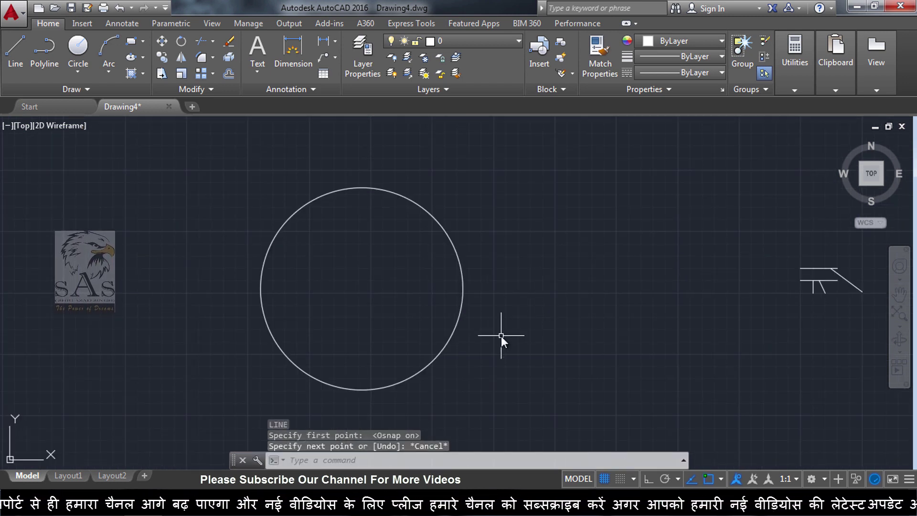
- Turn on polar tracking with 30-degree angle increments
click(668, 478)
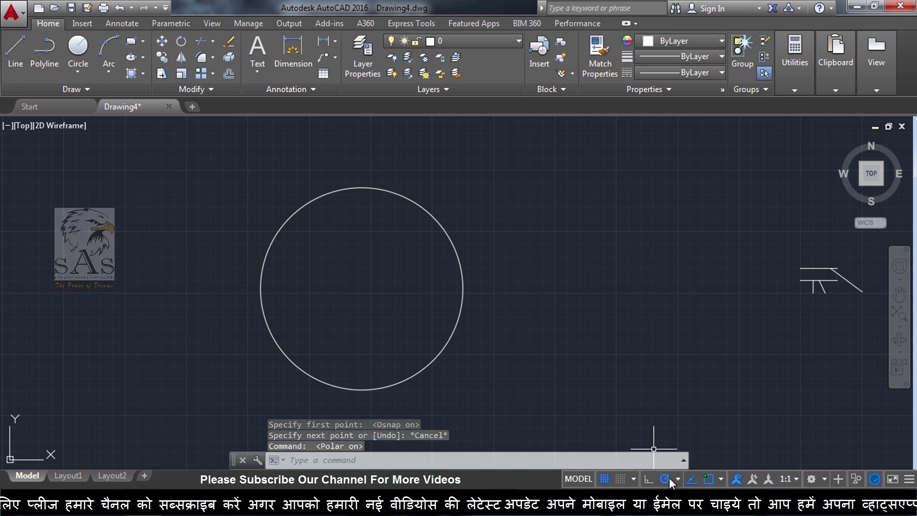
click(678, 479)
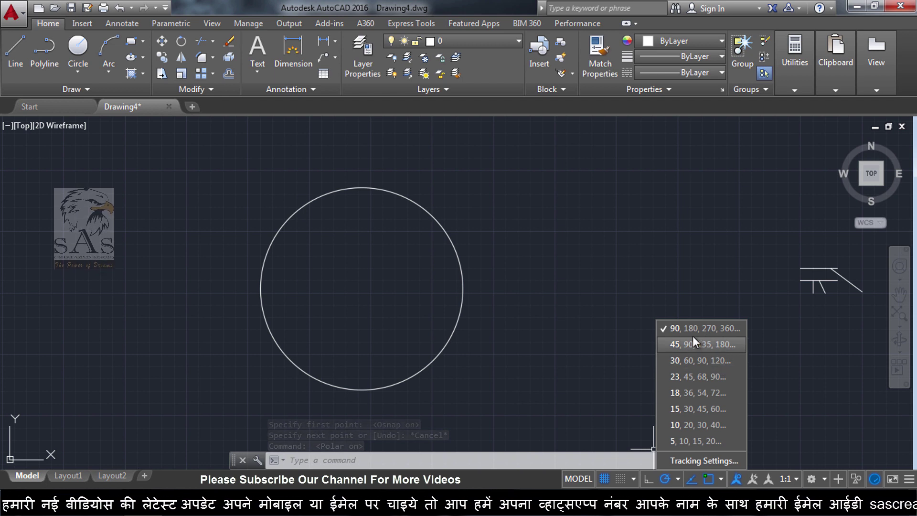
click(698, 364)
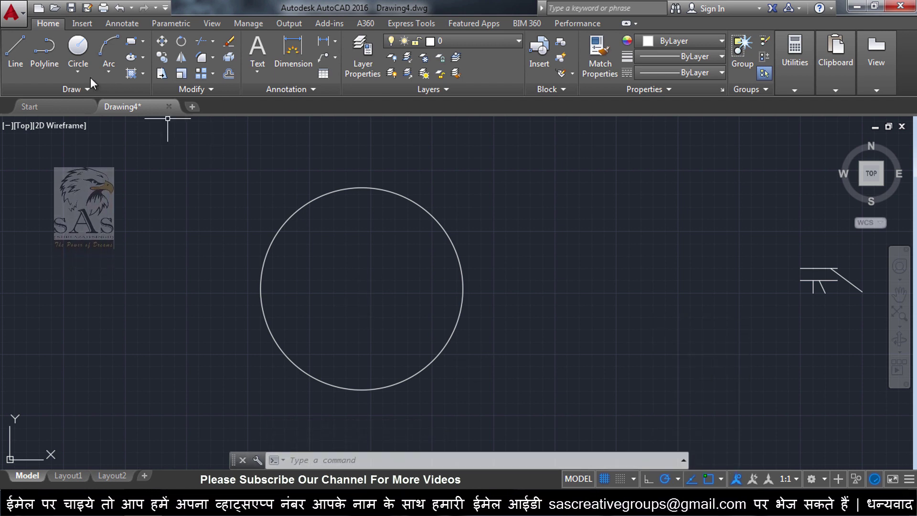
- Draw a line from the circle's centre to its circumference at the 30° polar angle
click(17, 51)
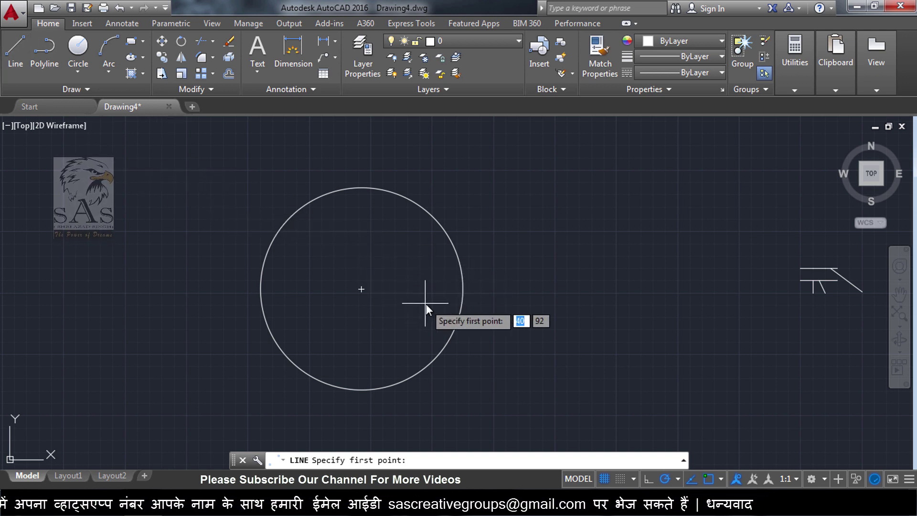
click(361, 290)
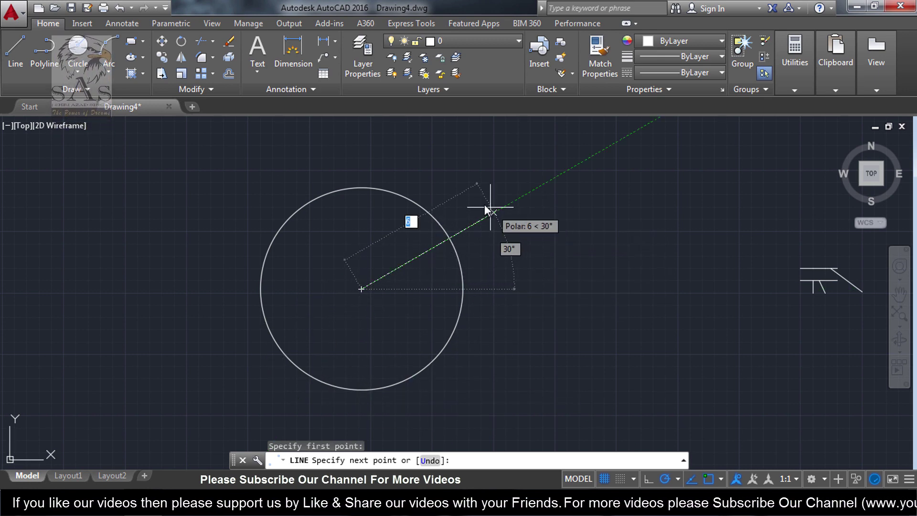
click(450, 238)
key(Escape)
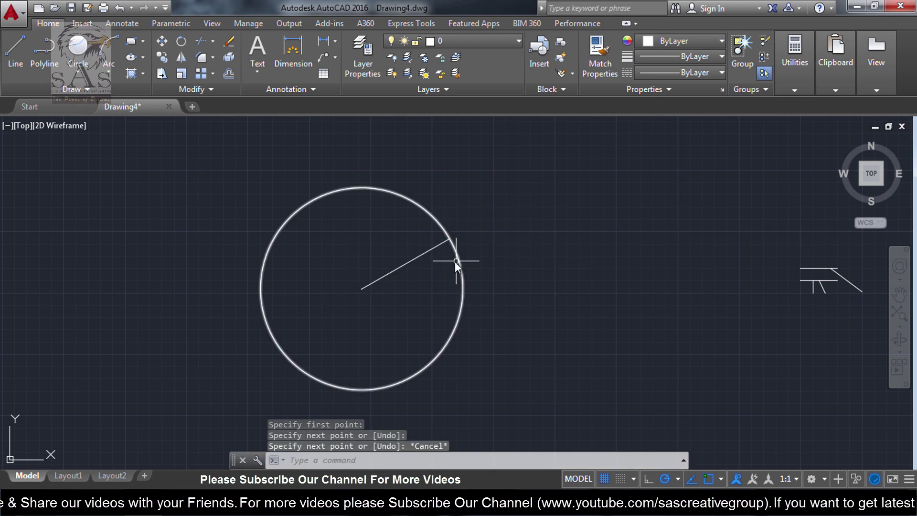
scroll(452, 238, up, 4)
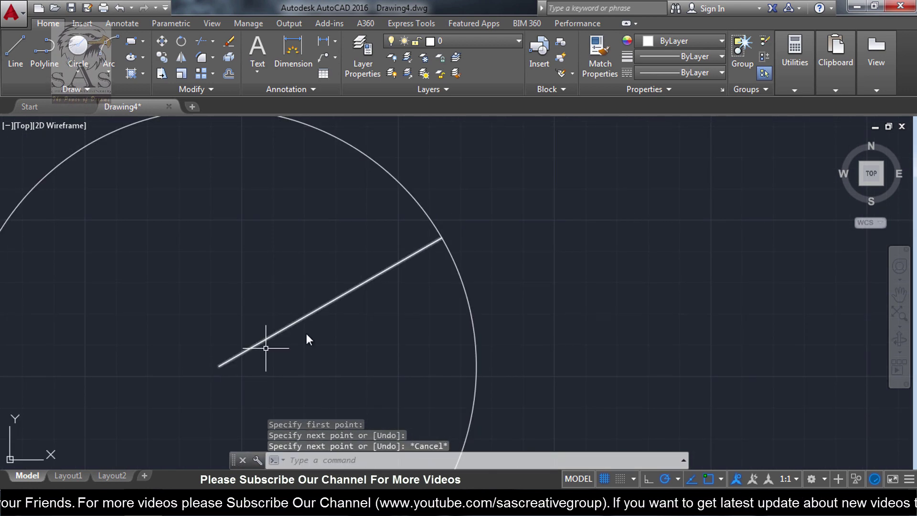
- Draw a rectangle in the empty area left of the circle and turn polar tracking off
click(678, 479)
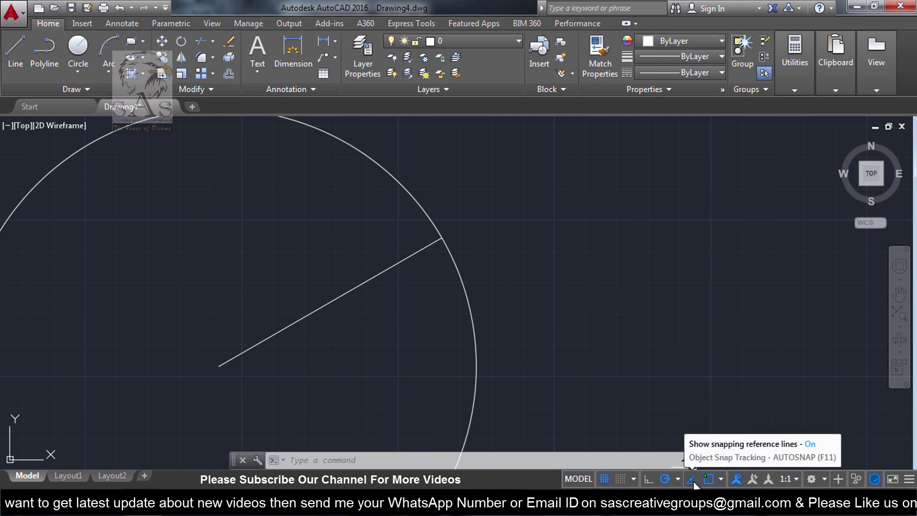
scroll(638, 288, down, 8)
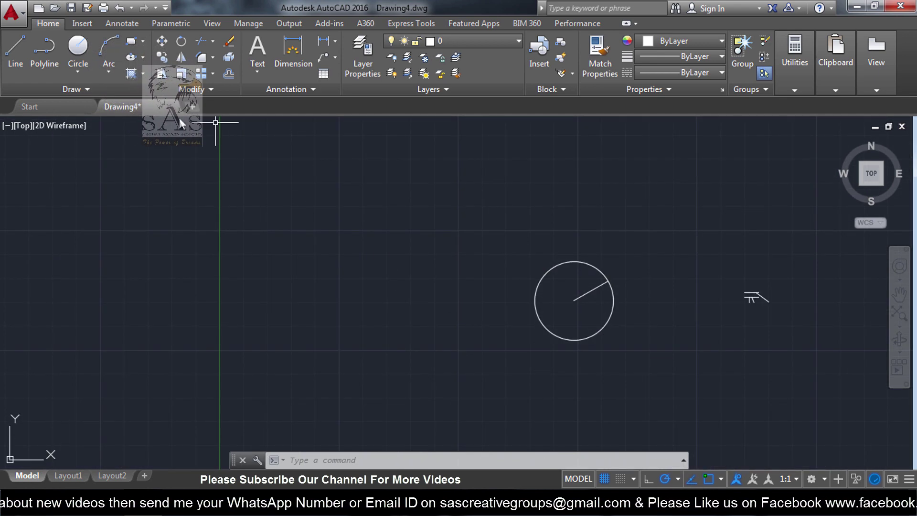
click(132, 41)
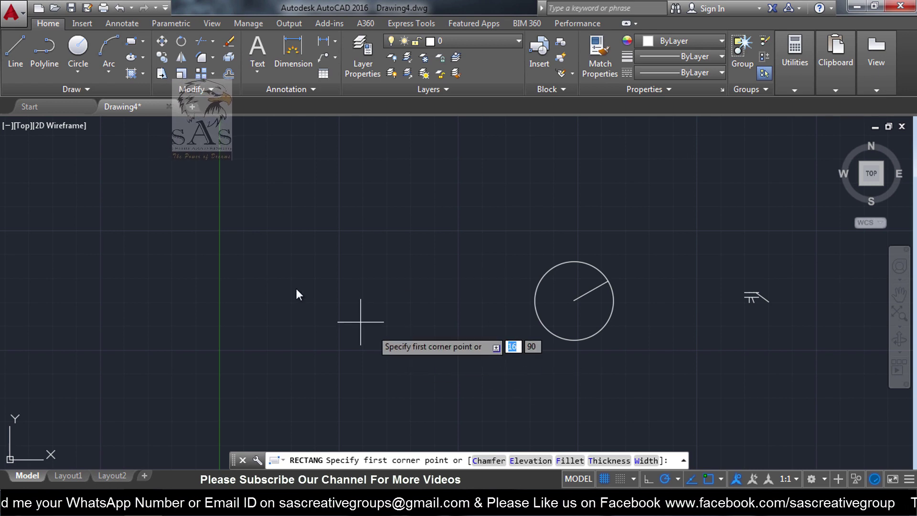
click(243, 225)
click(454, 347)
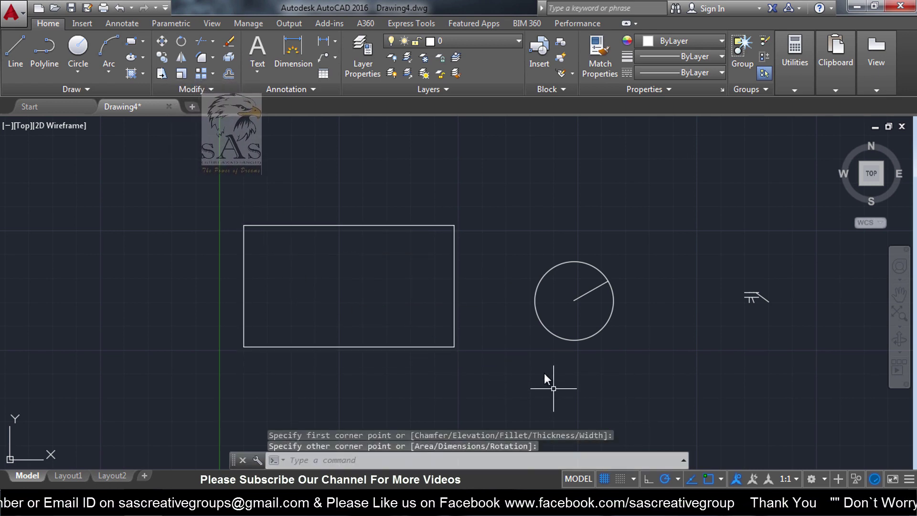
click(665, 478)
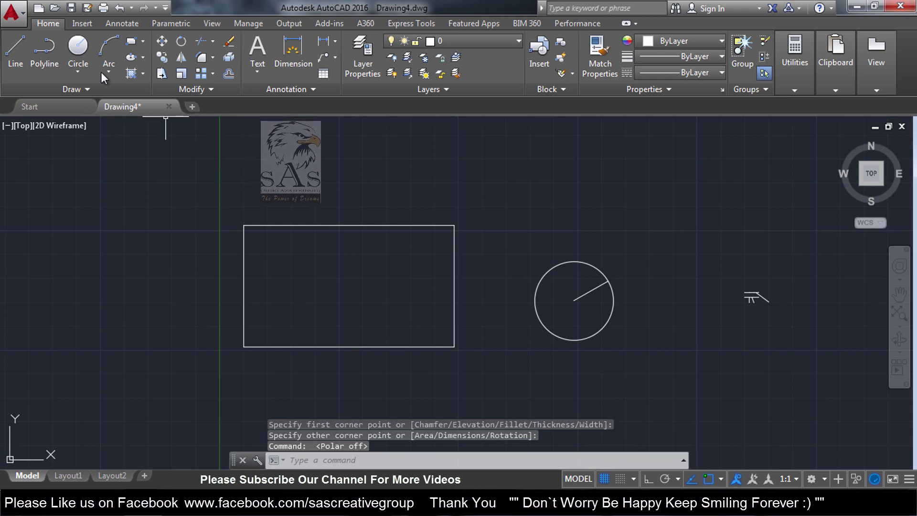
- Start a line and switch object snap tracking off and back on to compare tracking from the rectangle's midpoints
click(12, 45)
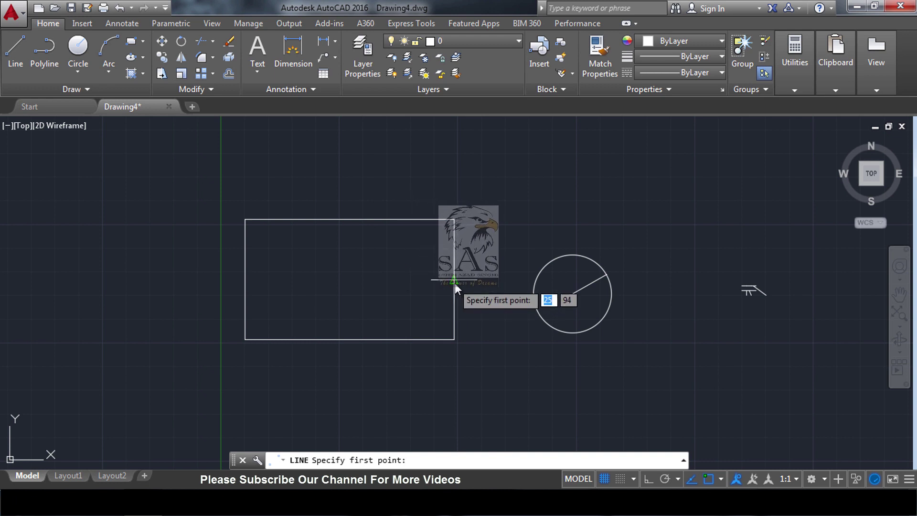
scroll(439, 277, up, 2)
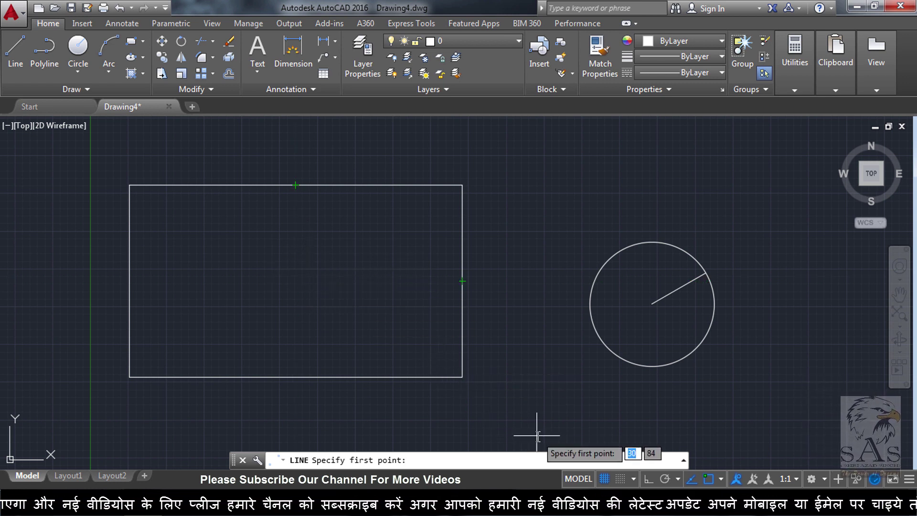
click(696, 478)
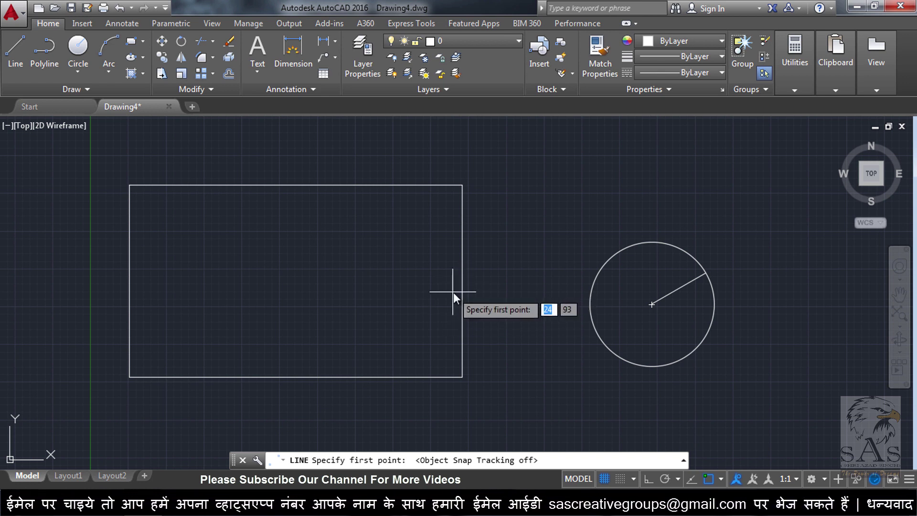
click(694, 480)
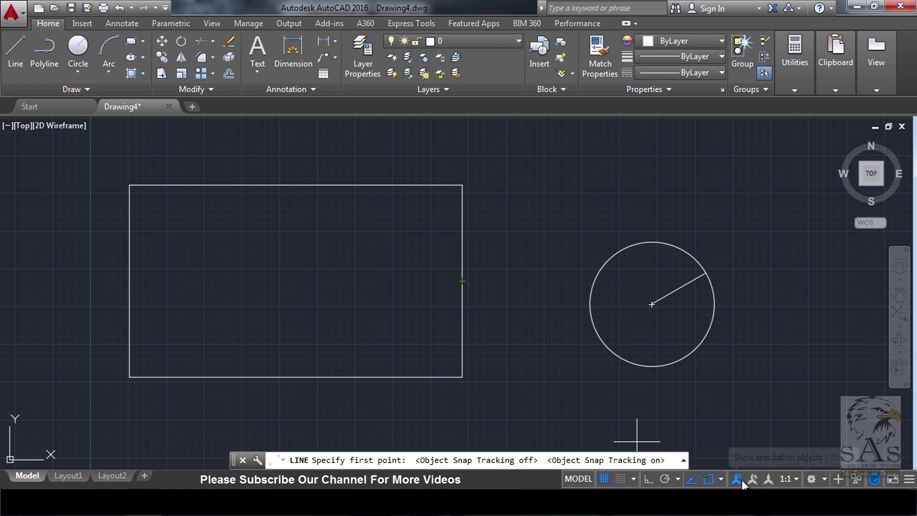
- Look over the available workspaces, then add the LineWeight toggle to the status bar and cancel the pending line
click(825, 478)
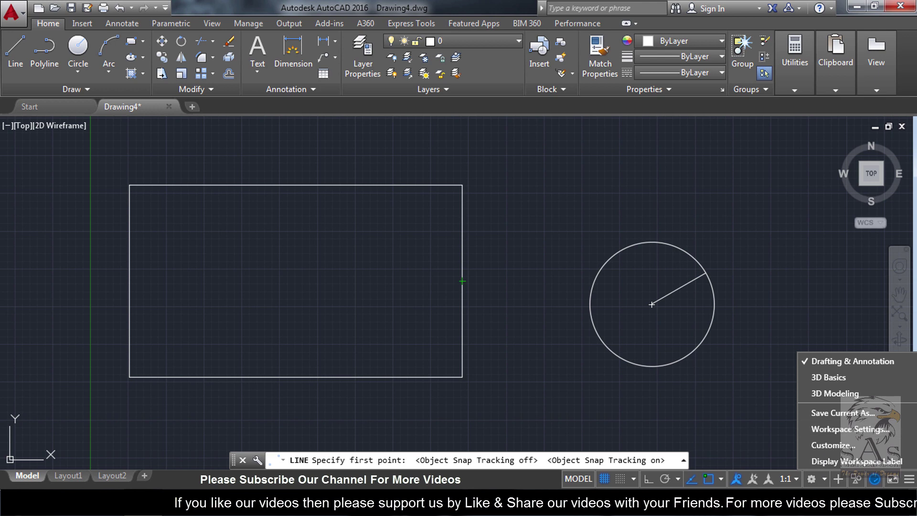
click(822, 480)
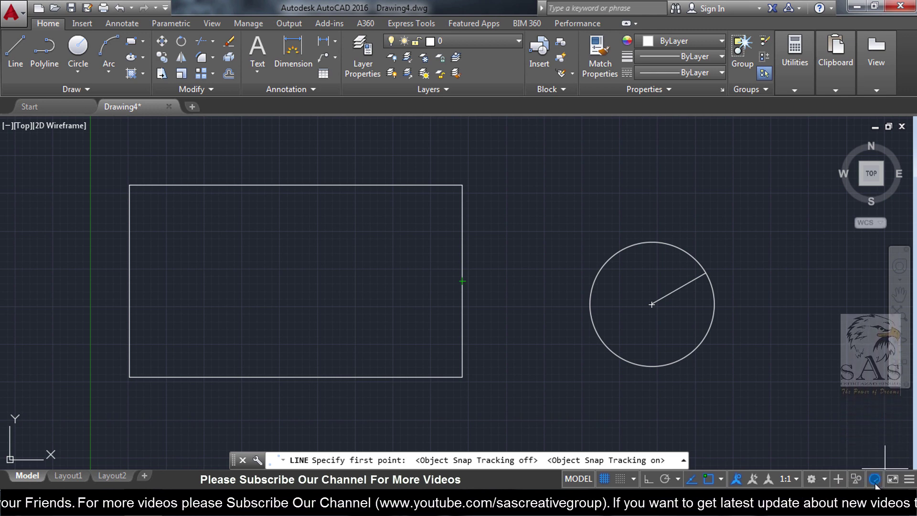
click(909, 480)
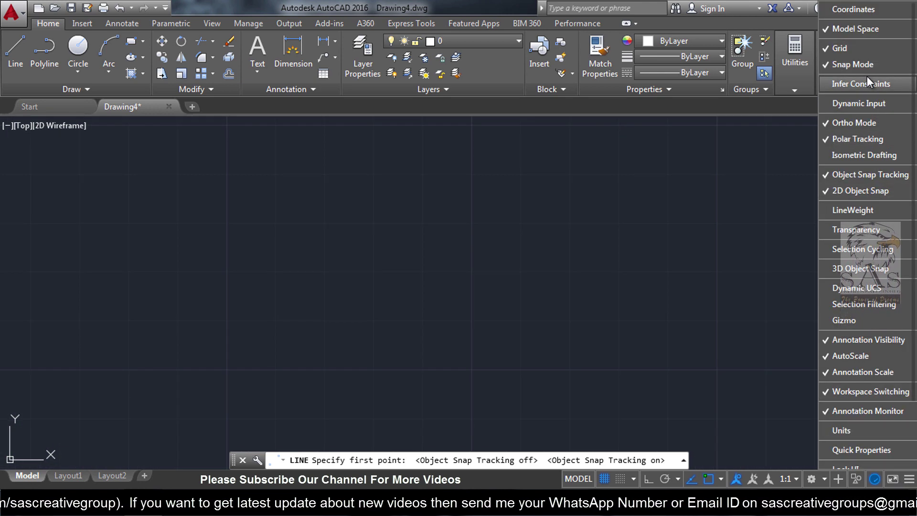
scroll(865, 106, down, 2)
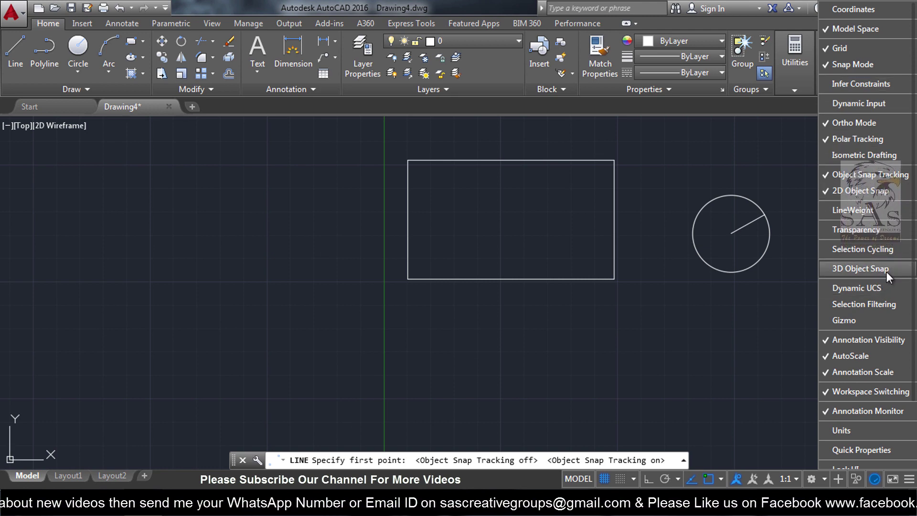
click(879, 219)
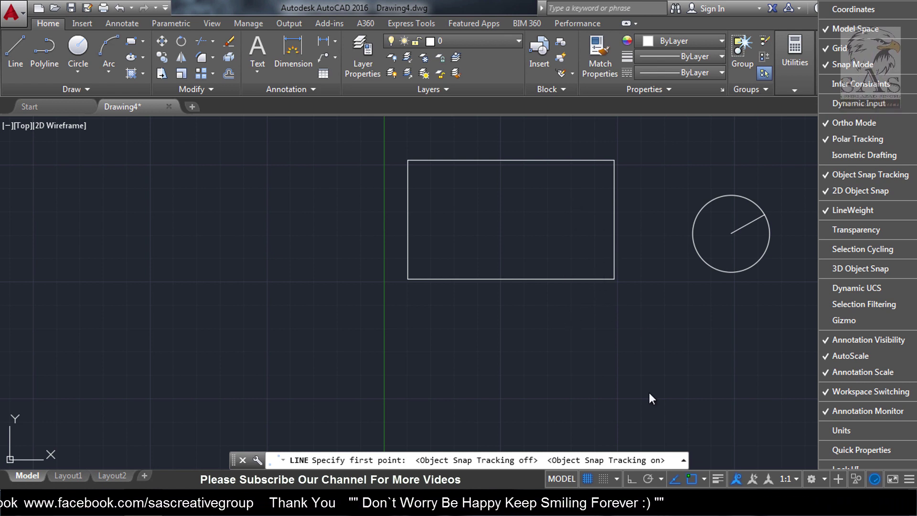
click(909, 478)
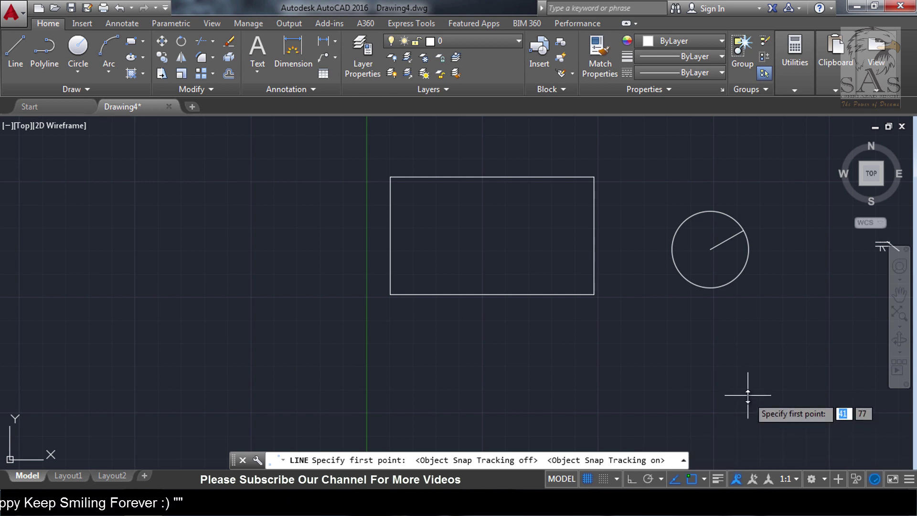
key(Escape)
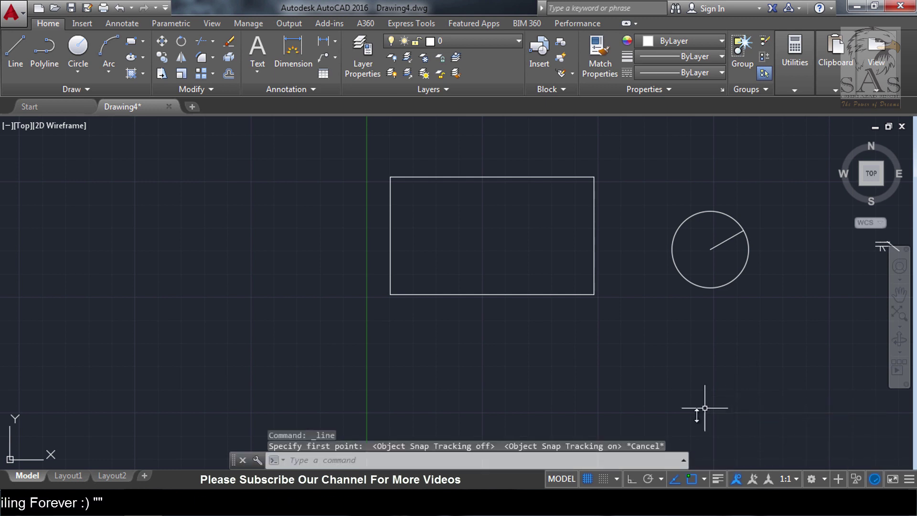
- Look through the snap and polar angle choices, and open the snap settings to examine the Drafting Settings dialog
click(617, 479)
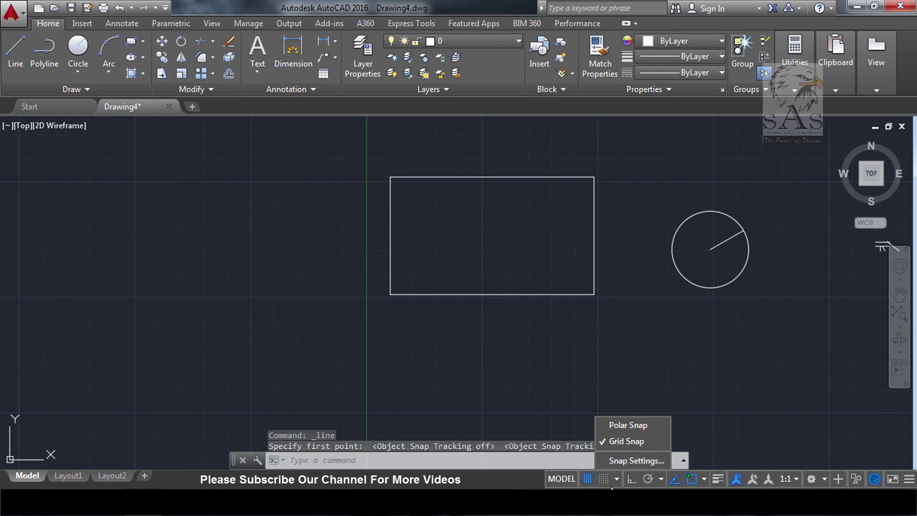
click(615, 480)
click(615, 478)
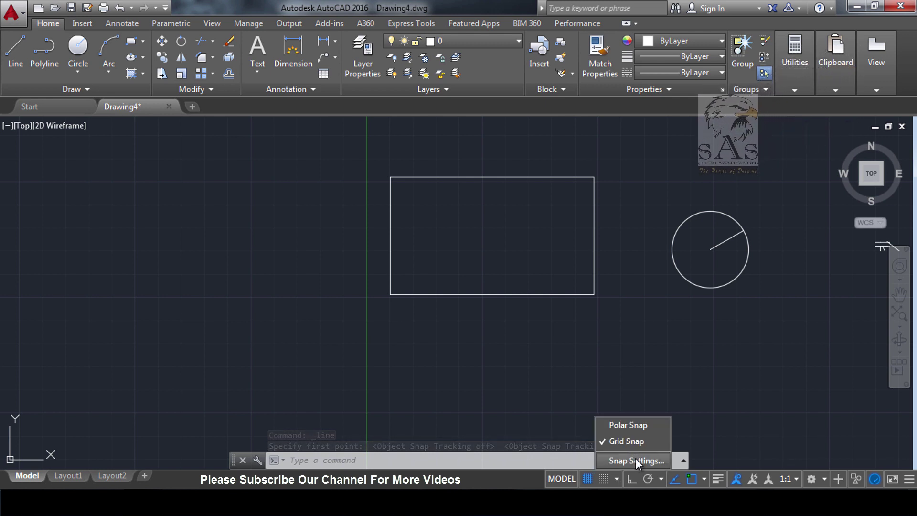
click(661, 479)
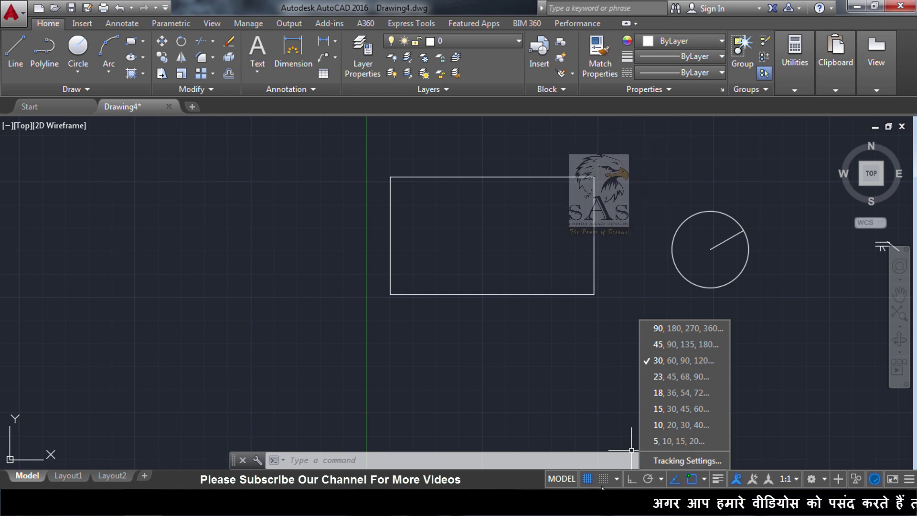
click(615, 478)
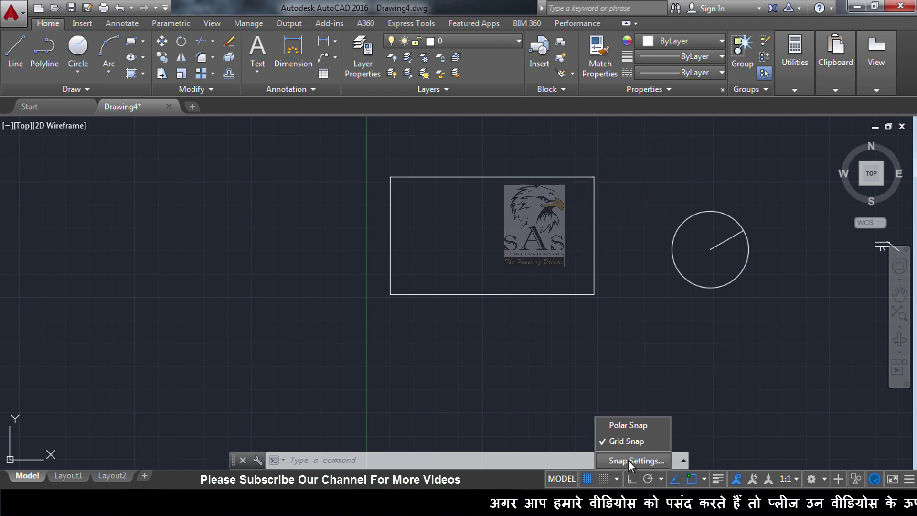
click(630, 461)
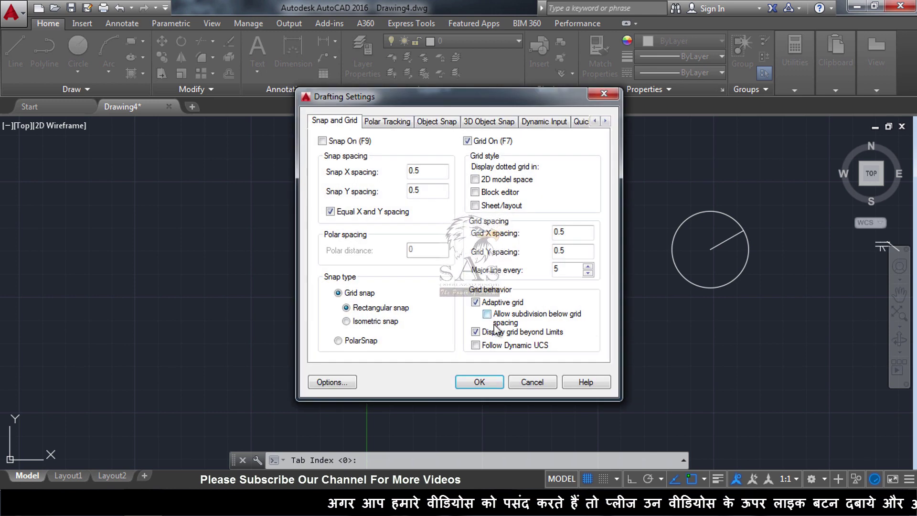
key(ctrl+shift+d)
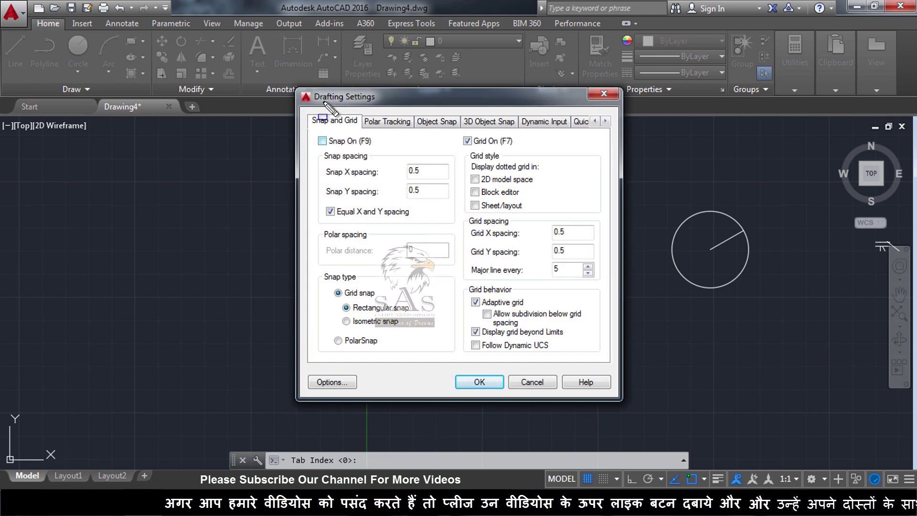
drag(309, 93, 376, 102)
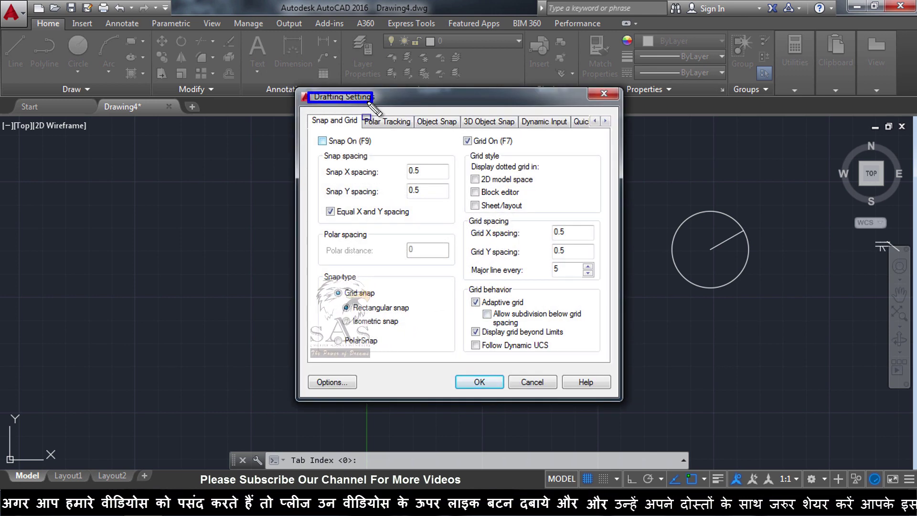
key(Escape)
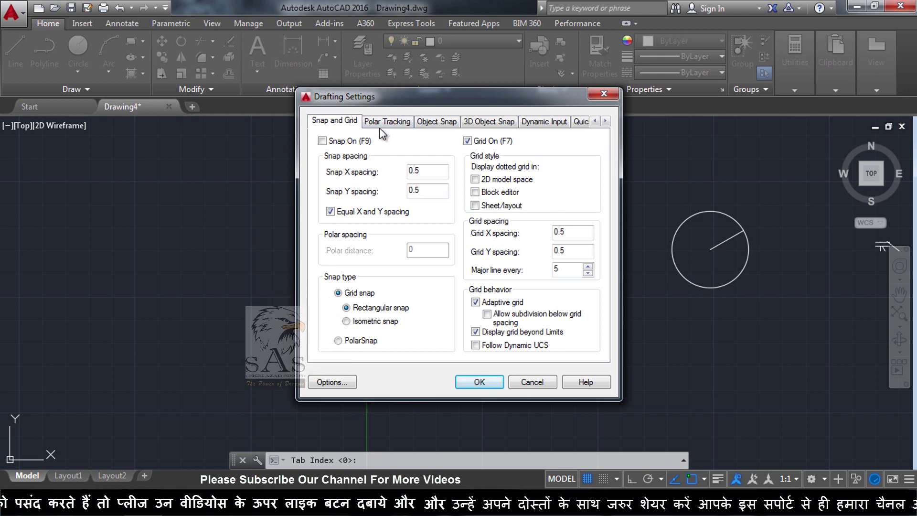
- Review the Polar Tracking, Object Snap and 3D Object Snap settings, and close Drafting Settings without changes
click(397, 121)
click(426, 122)
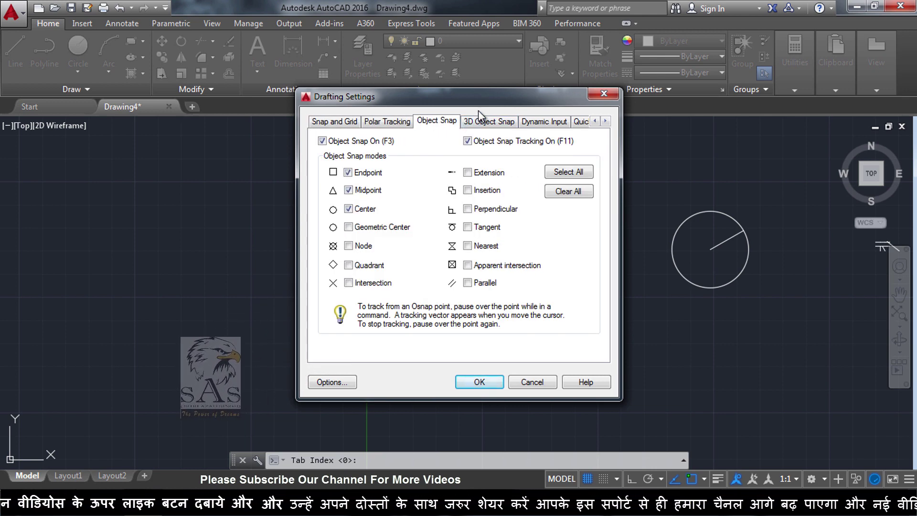
click(489, 122)
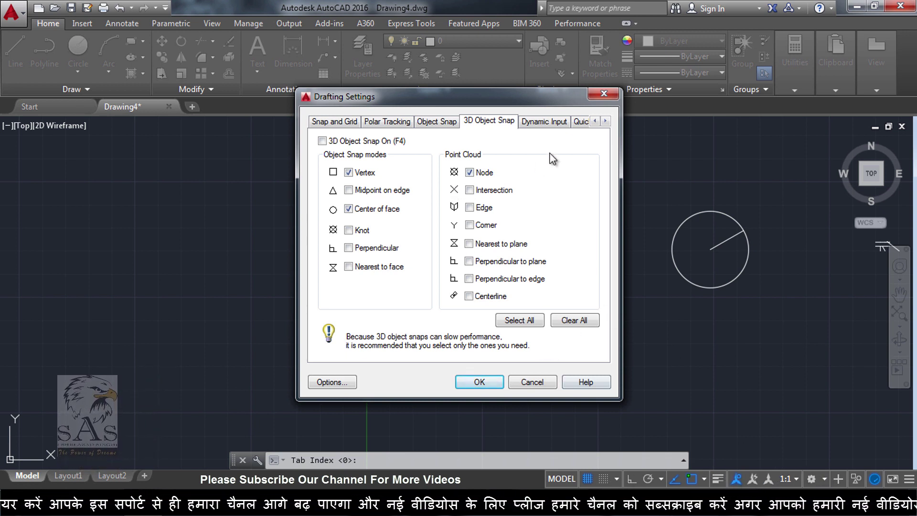
click(534, 382)
- Reopen Drafting Settings from the object snap options and examine the snap X/Y spacing, grid X/Y spacing and major line frequency
click(706, 476)
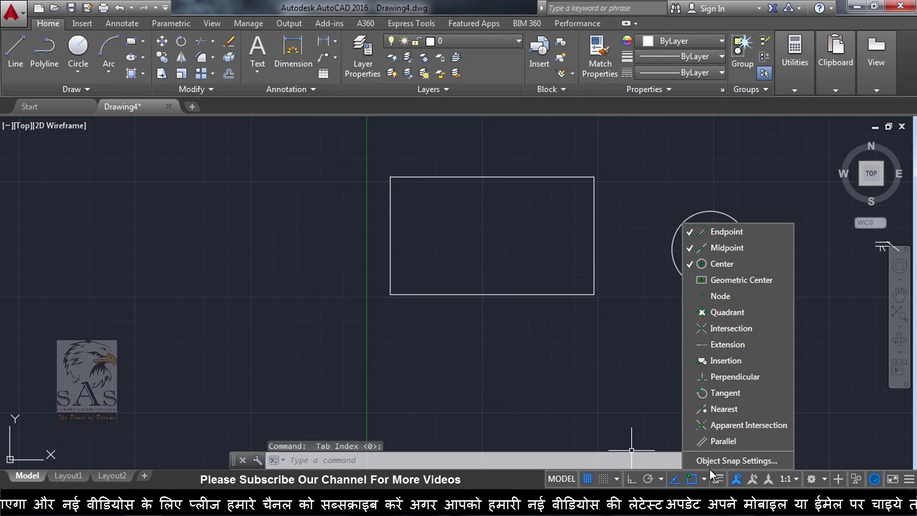
click(716, 462)
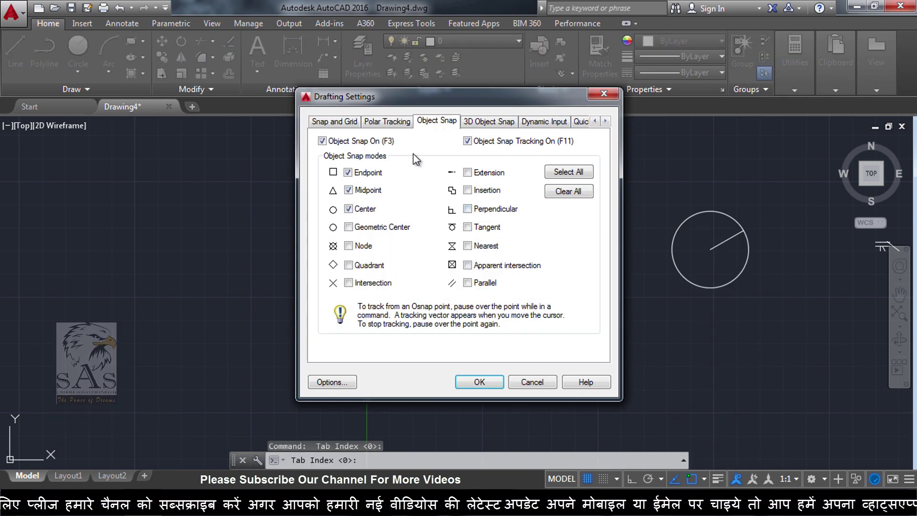
click(348, 122)
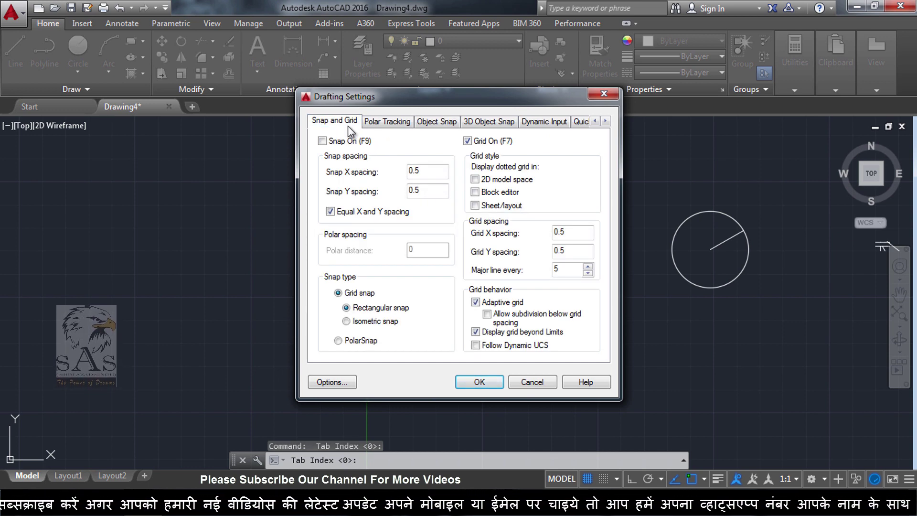
drag(429, 102, 543, 134)
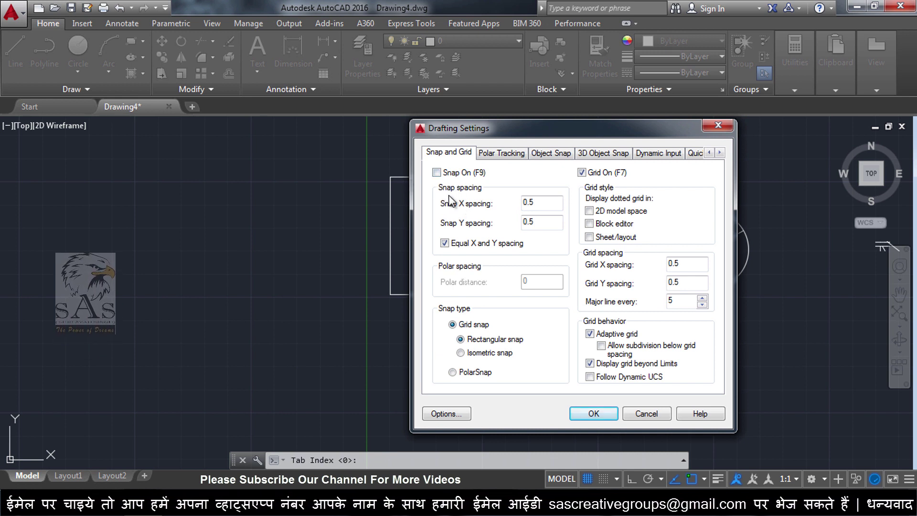
key(ctrl+shift+d)
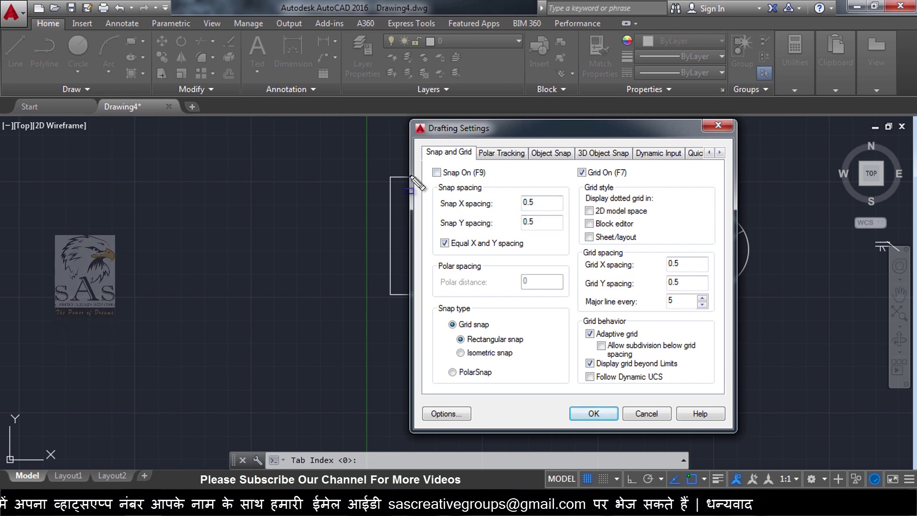
mouse_move(427, 180)
mouse_down()
mouse_move(468, 208)
mouse_move(557, 232)
mouse_up()
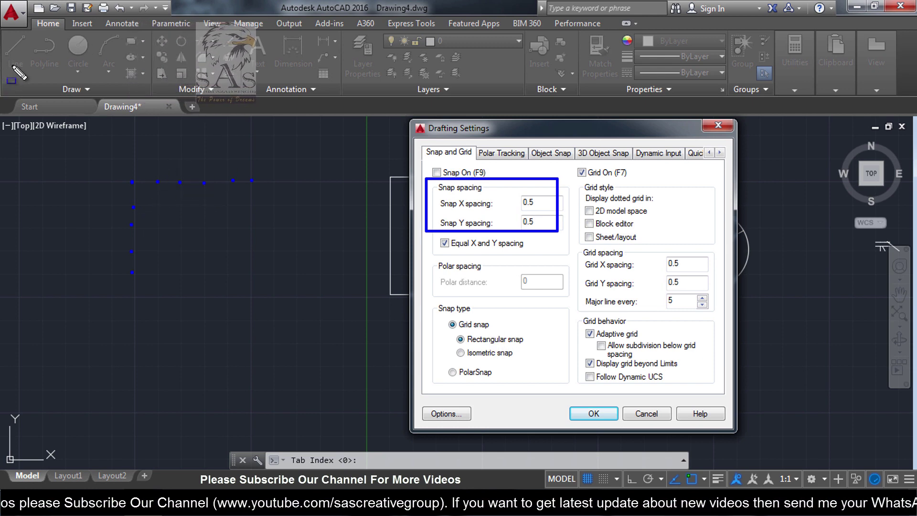
drag(133, 183, 156, 182)
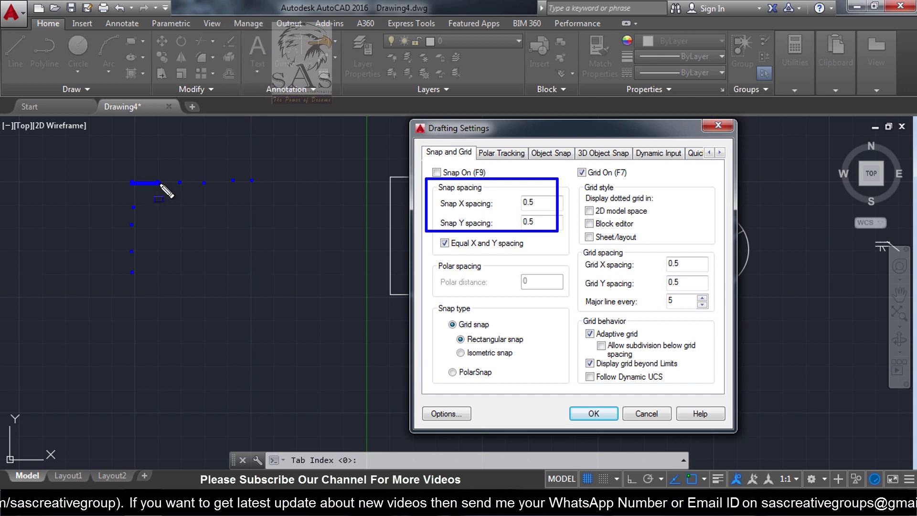
drag(160, 185, 211, 191)
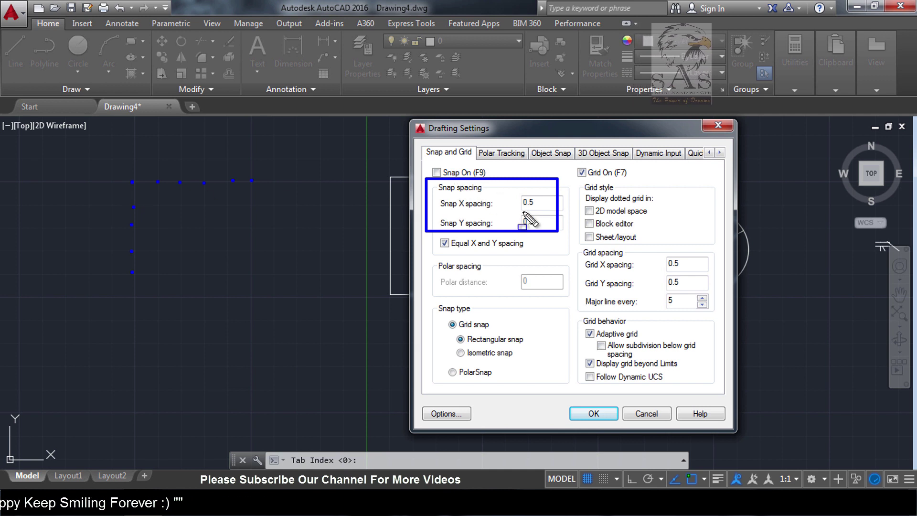
drag(527, 202, 532, 203)
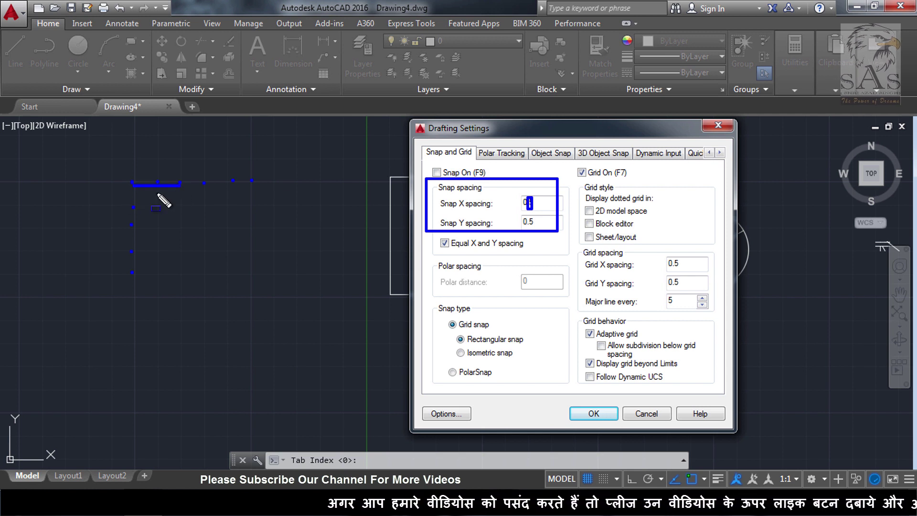
mouse_move(583, 246)
mouse_down()
mouse_move(621, 300)
mouse_move(707, 310)
mouse_up()
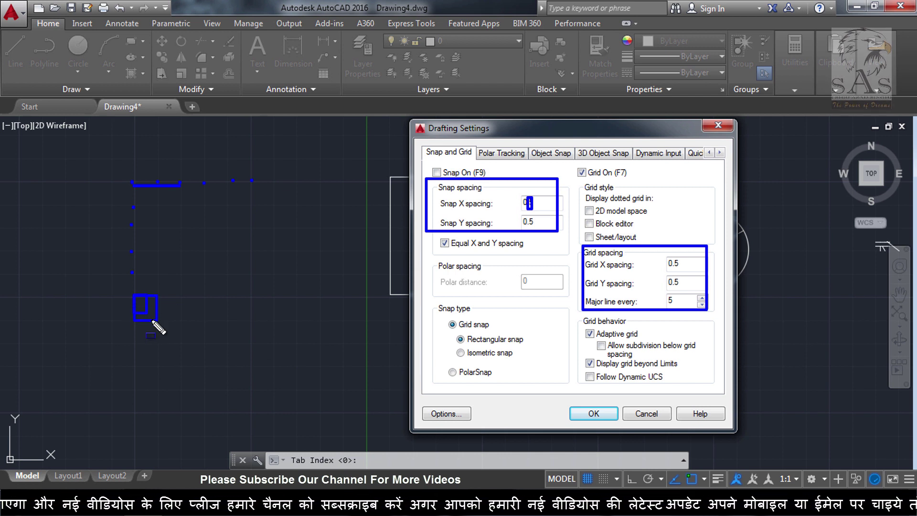
drag(238, 404, 254, 412)
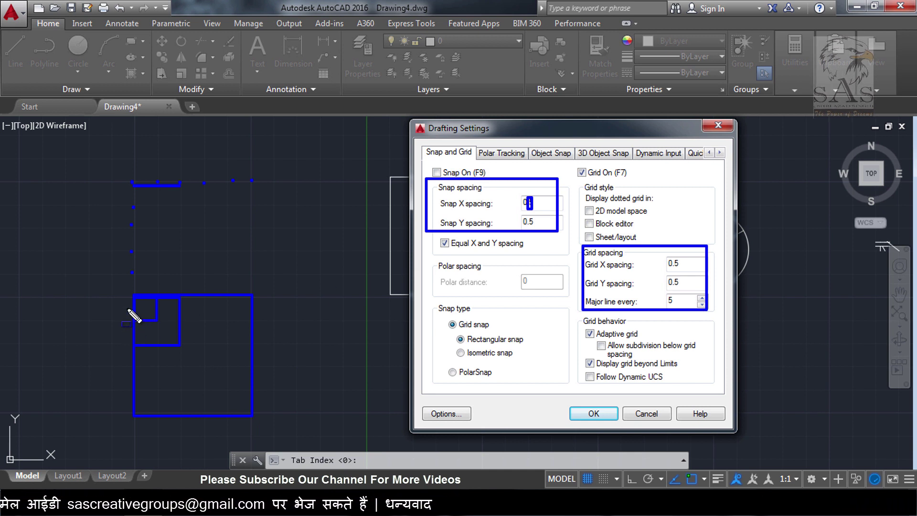
key(Escape)
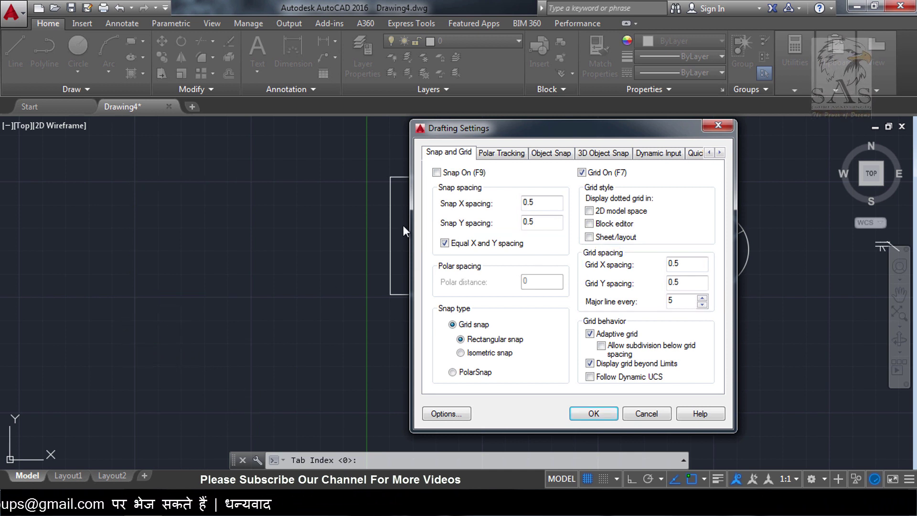
- Add 45 as an additional polar tracking angle alongside the 30-degree increment
click(506, 162)
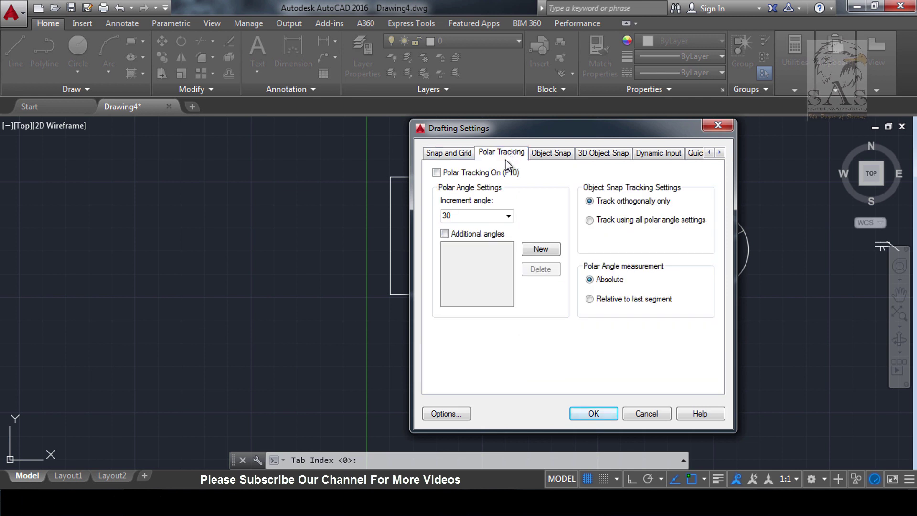
click(538, 253)
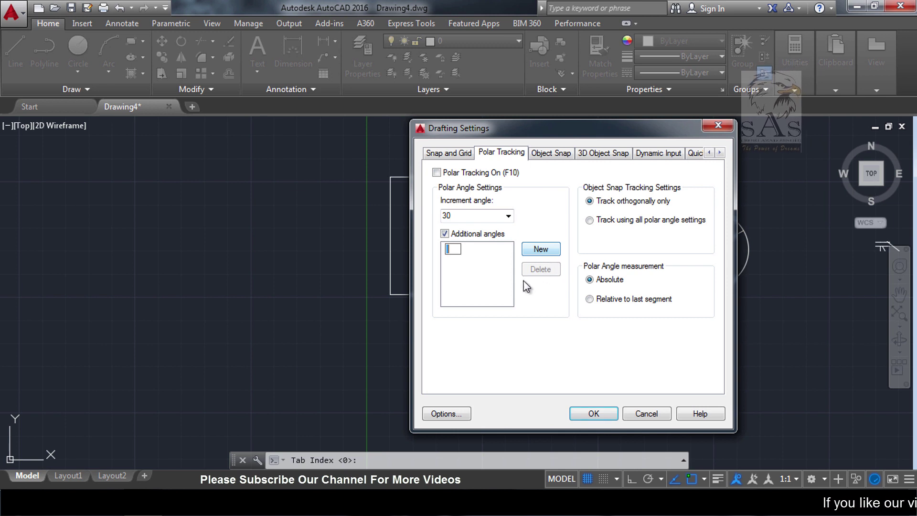
text(45)
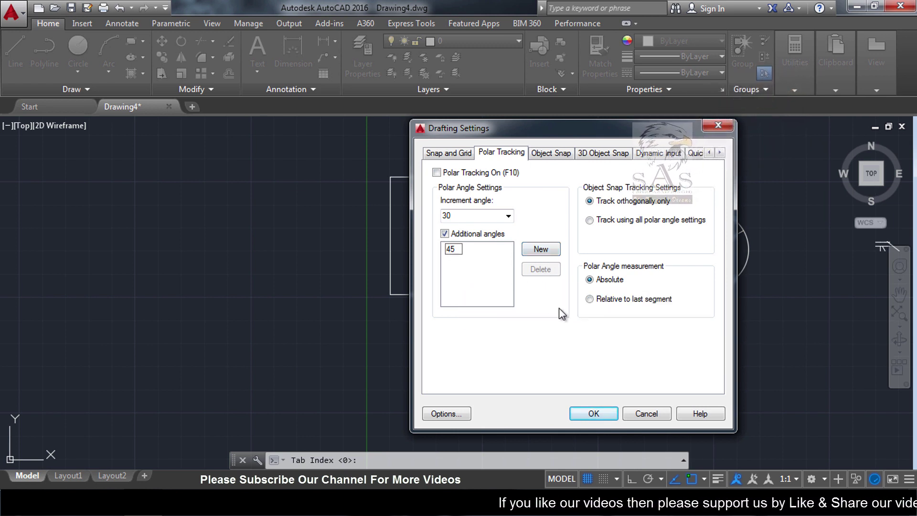
click(495, 262)
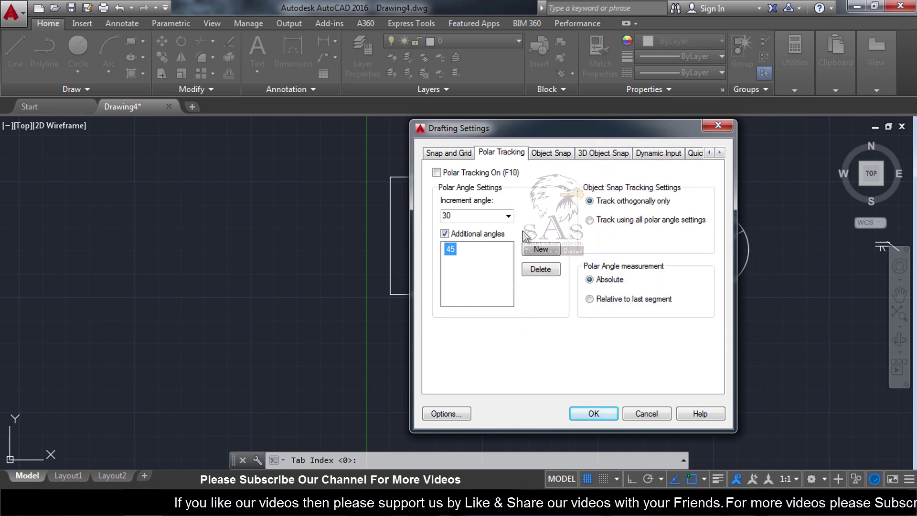
- Review the object snap modes, switching Tangent on and back off, and look over the 3D object snap modes
click(551, 153)
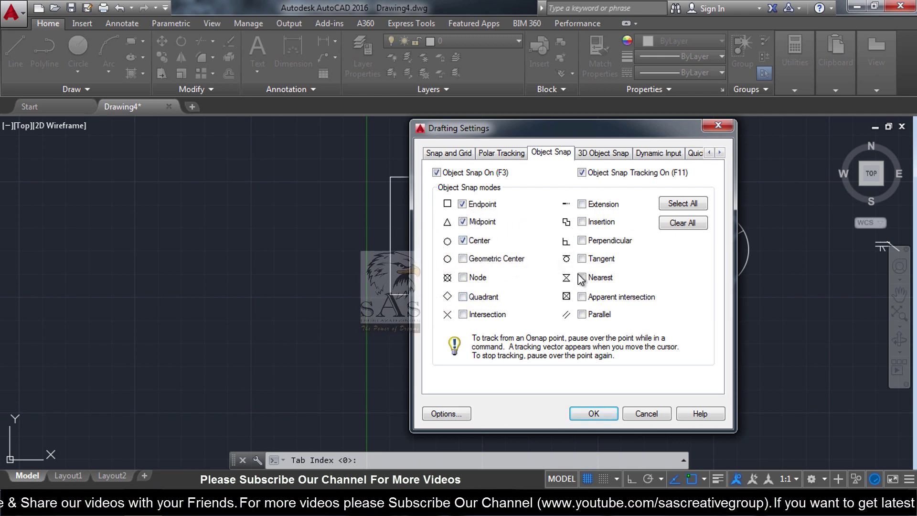
click(582, 259)
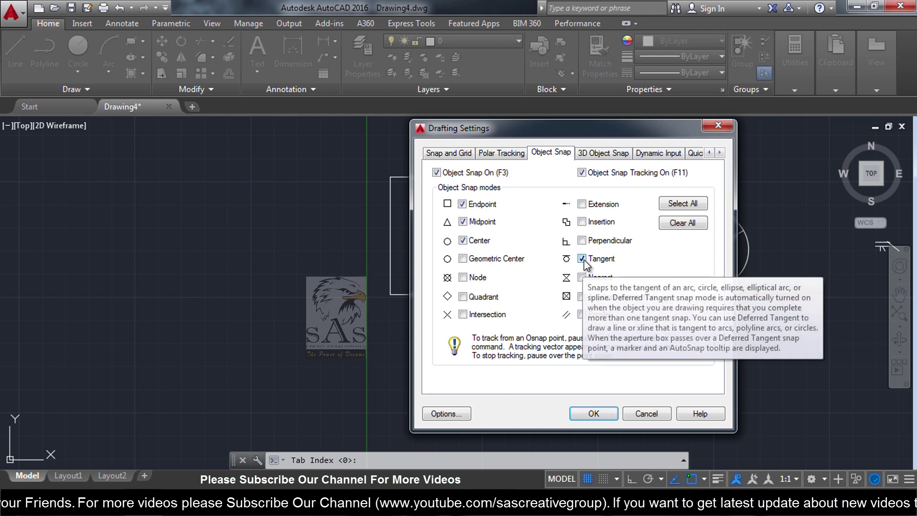
click(582, 259)
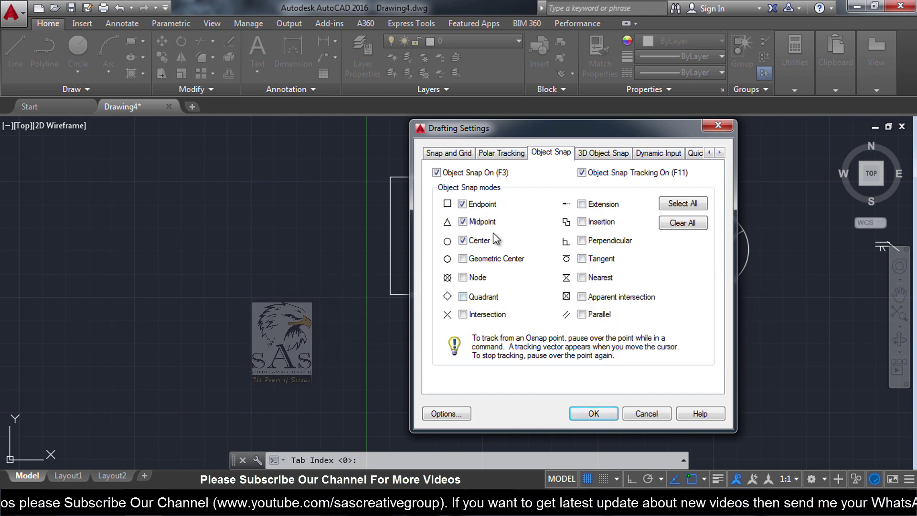
click(597, 157)
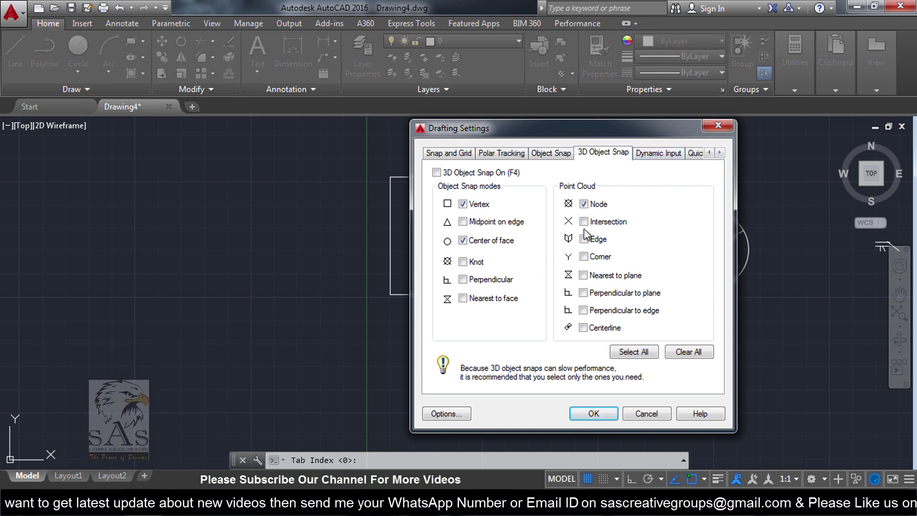
- Examine the dynamic input options and the Dimension Input Settings, closing the latter without changes
click(659, 154)
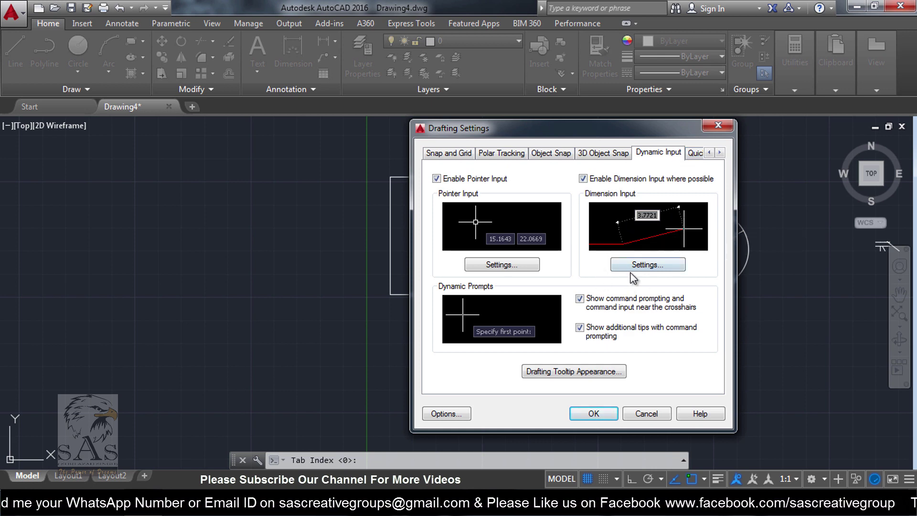
click(643, 265)
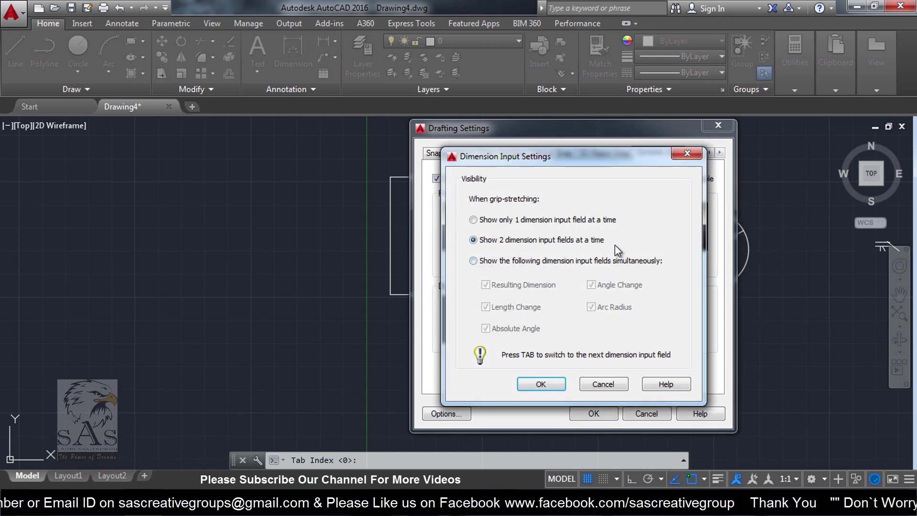
click(697, 153)
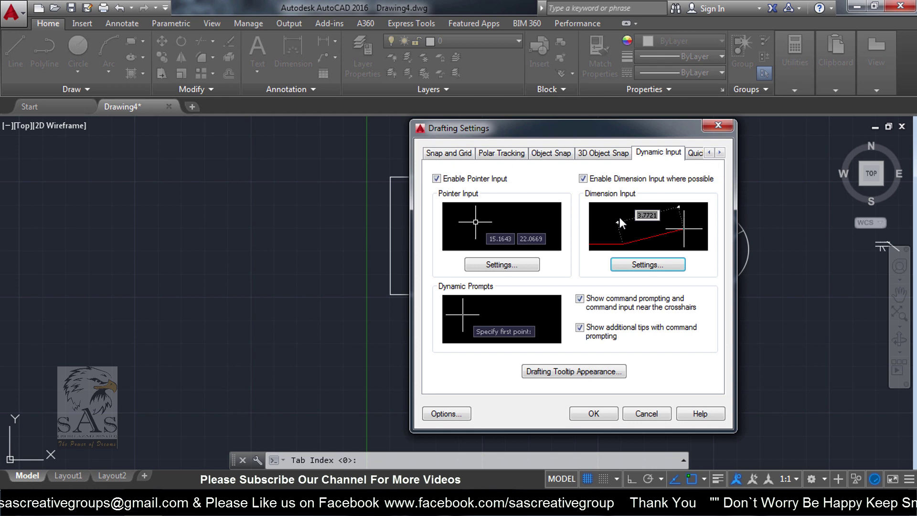
- Look over the Selection Cycling and Quick Properties options, and accept the Drafting Settings
click(702, 153)
click(698, 154)
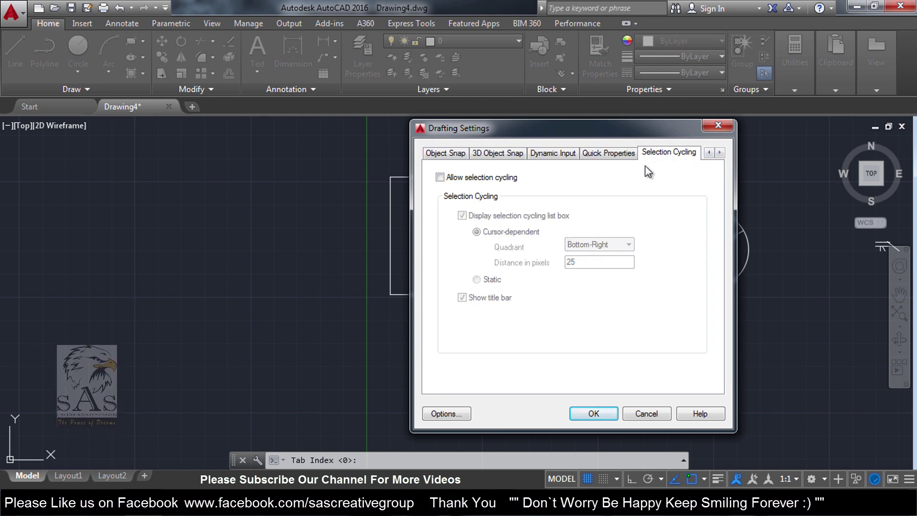
click(614, 153)
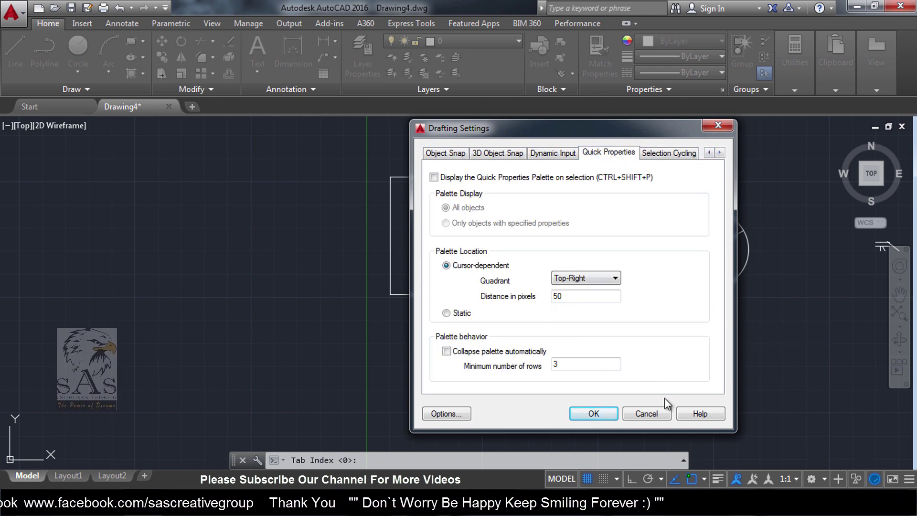
click(597, 414)
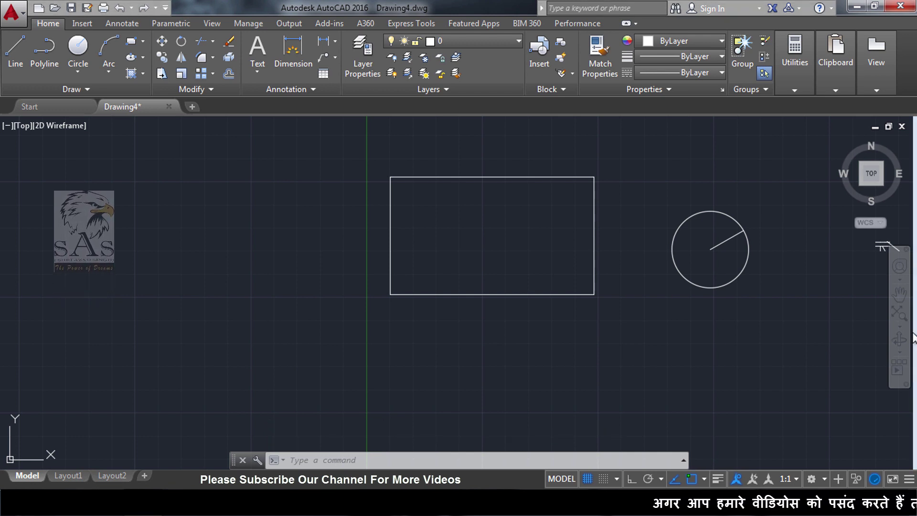
- Display the tool palettes with the TOOLPALETTES command
click(722, 367)
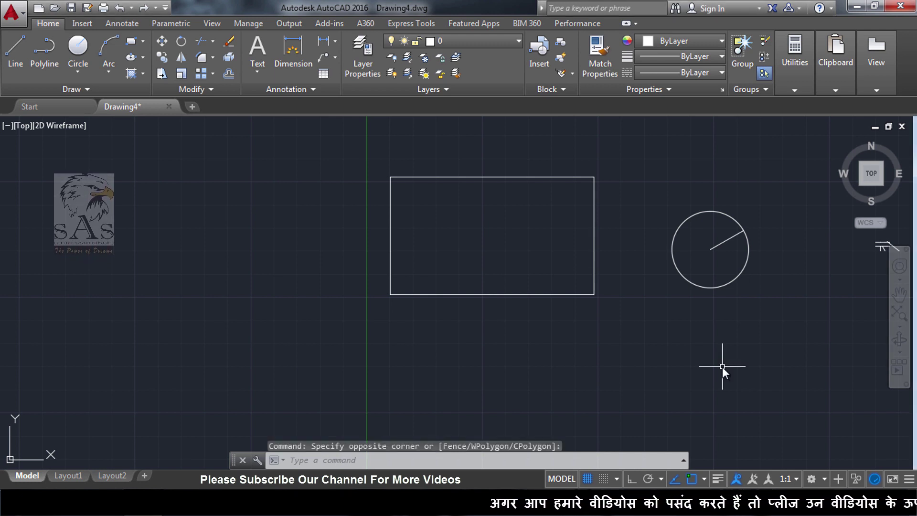
text(TOOLBAR)
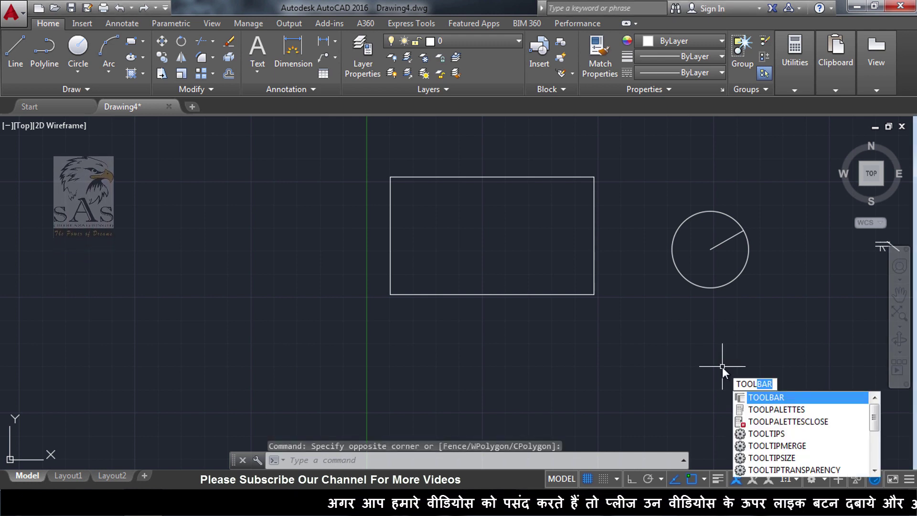
click(792, 416)
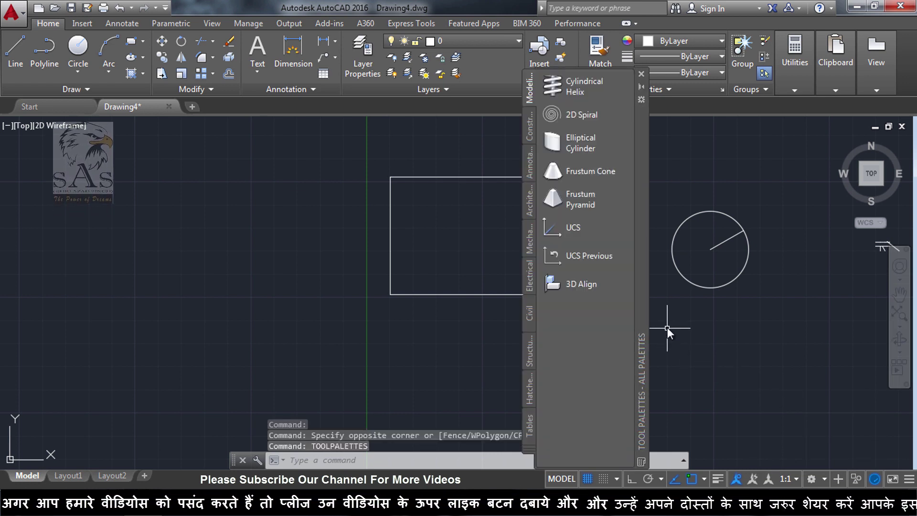
- Browse the Constraints, Modeling and Annotation tool palettes to examine the tools they offer
click(529, 125)
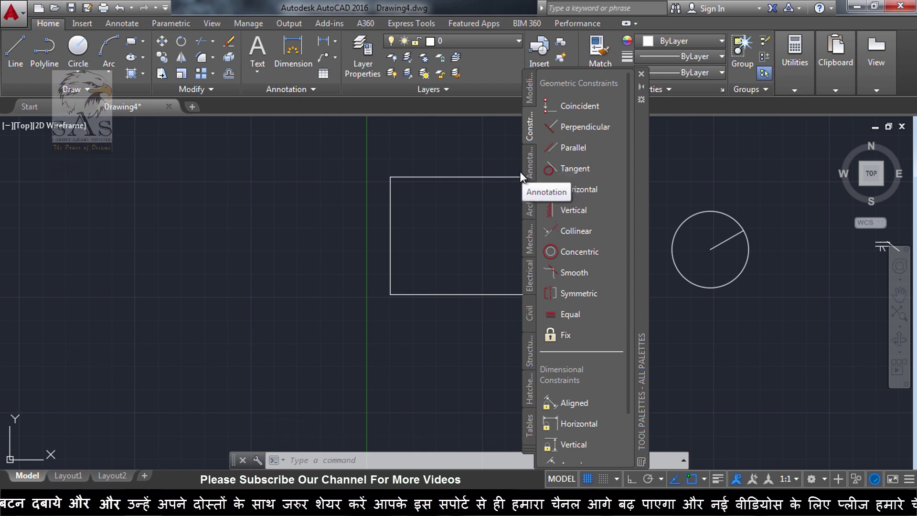
click(529, 87)
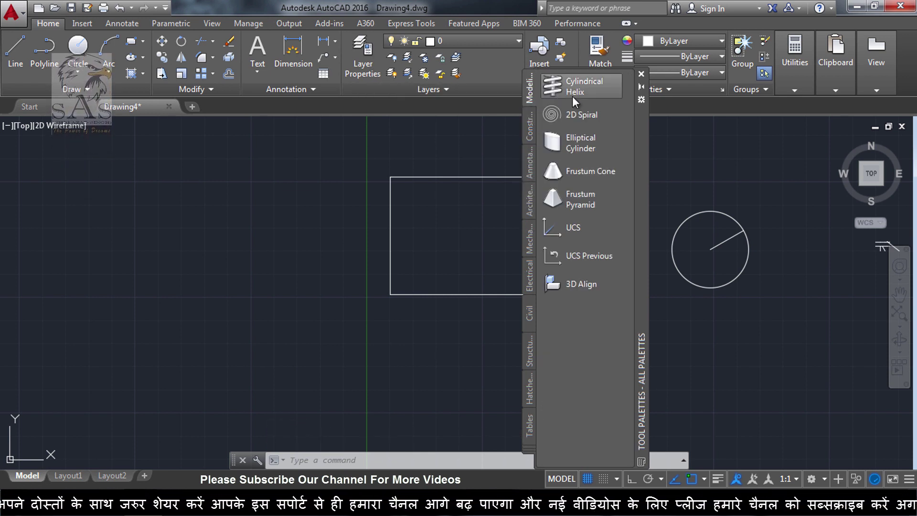
click(530, 135)
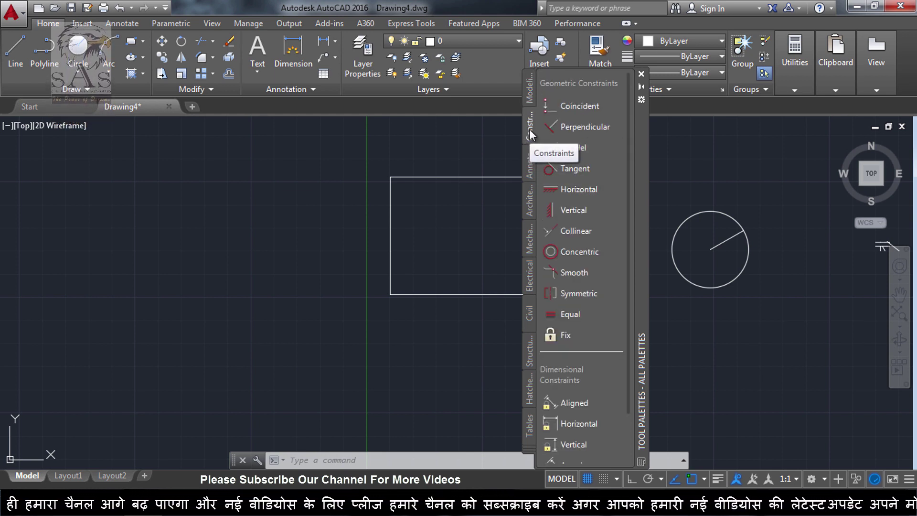
click(531, 170)
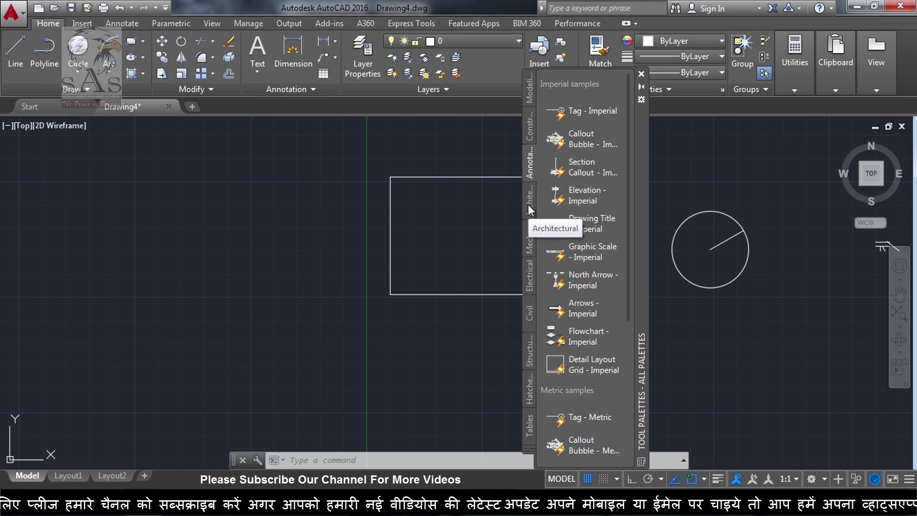
- Insert the Window - Imperial block from the Architectural palette in the empty area beside the circle
click(529, 204)
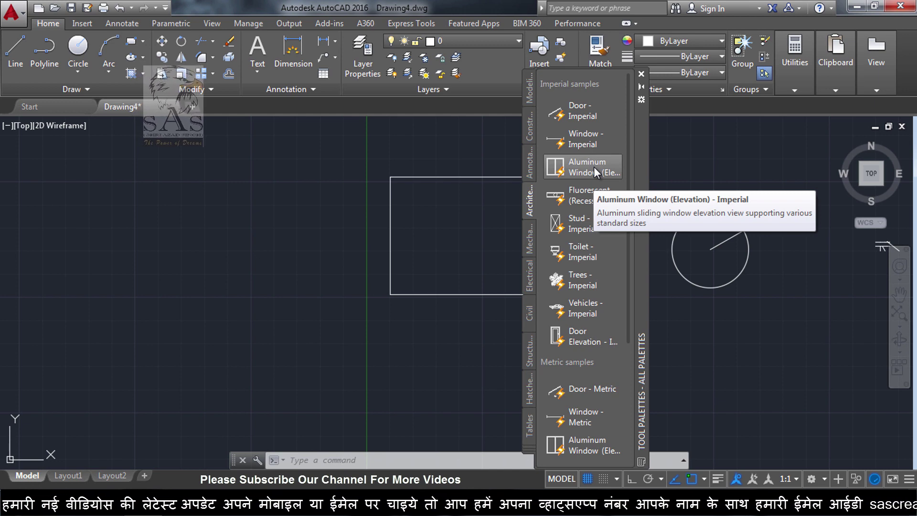
click(583, 140)
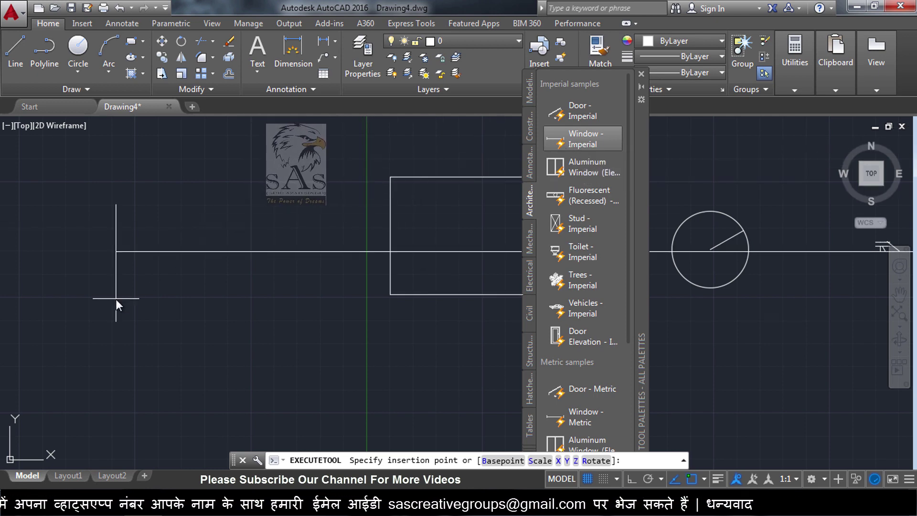
scroll(110, 334, down, 5)
scroll(114, 366, down, 8)
scroll(181, 346, up, 4)
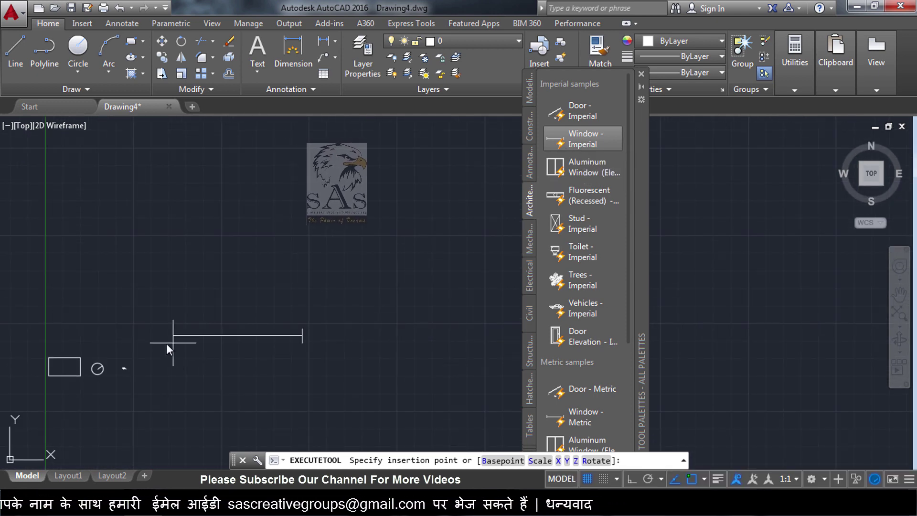
click(137, 339)
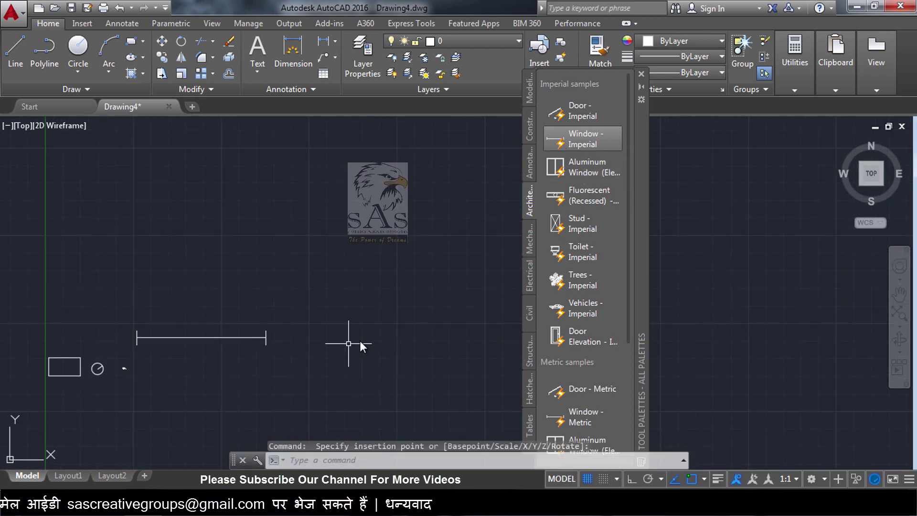
- Insert two Trees - Imperial blocks on either side of the window block and a Vehicles - Imperial car below the shapes
click(562, 282)
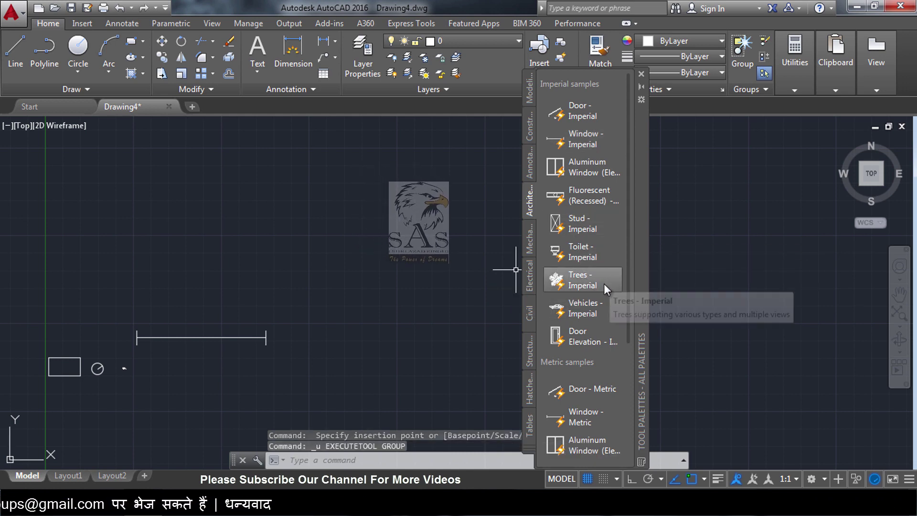
scroll(385, 246, down, 4)
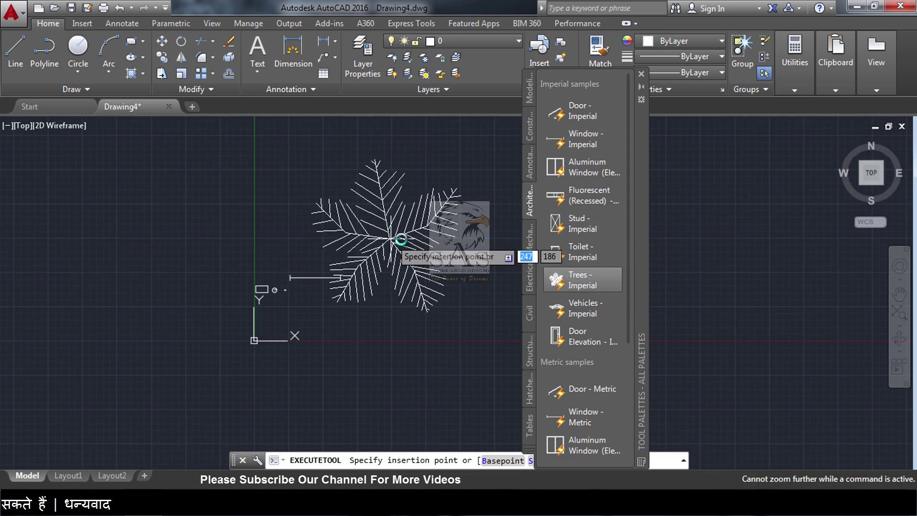
click(431, 242)
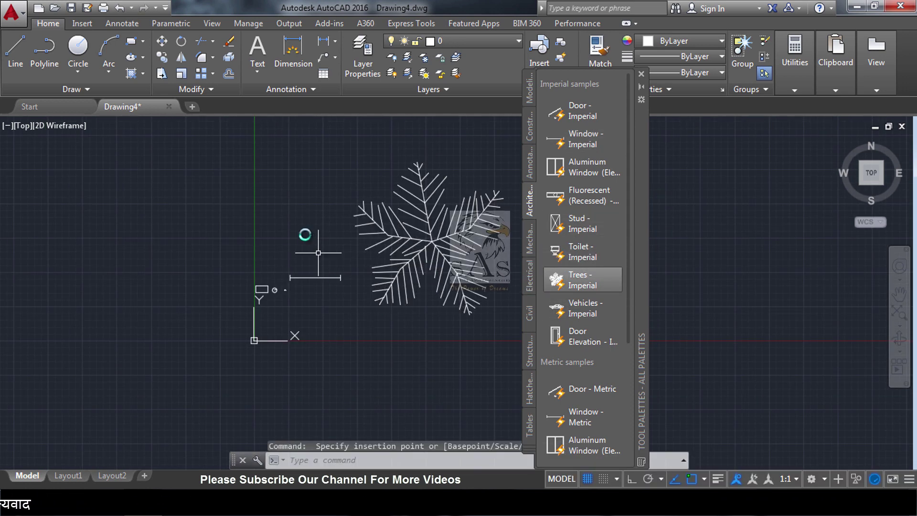
click(598, 281)
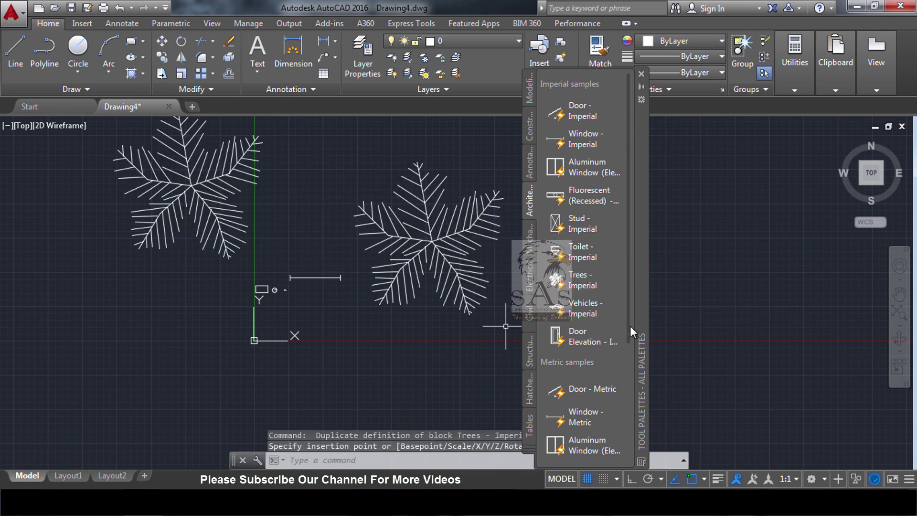
click(590, 308)
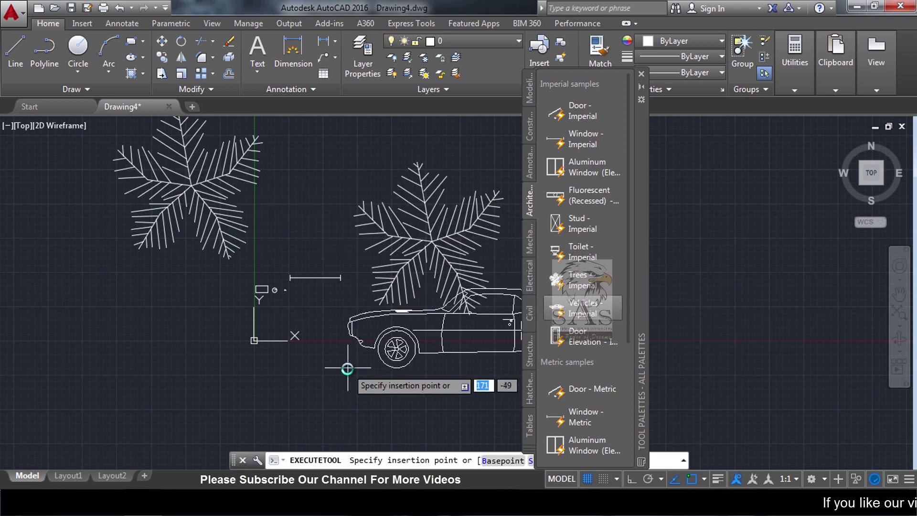
click(188, 419)
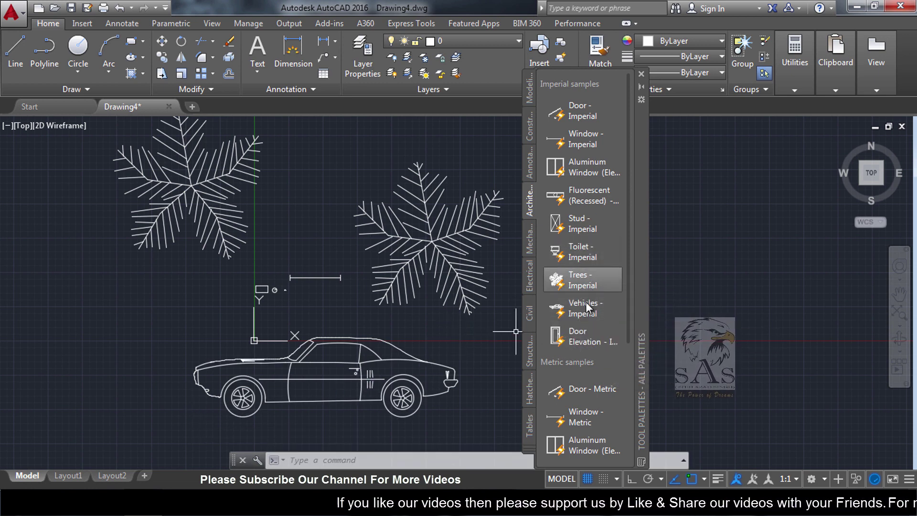
- Look at the Structural palette, then insert the Road Intersection - Imperial block from the Civil palette left of the existing drawing
click(529, 351)
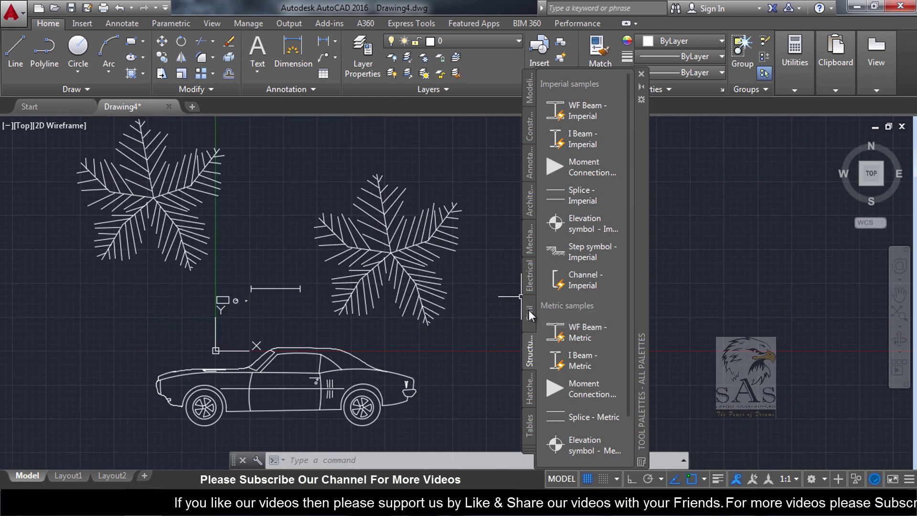
click(529, 313)
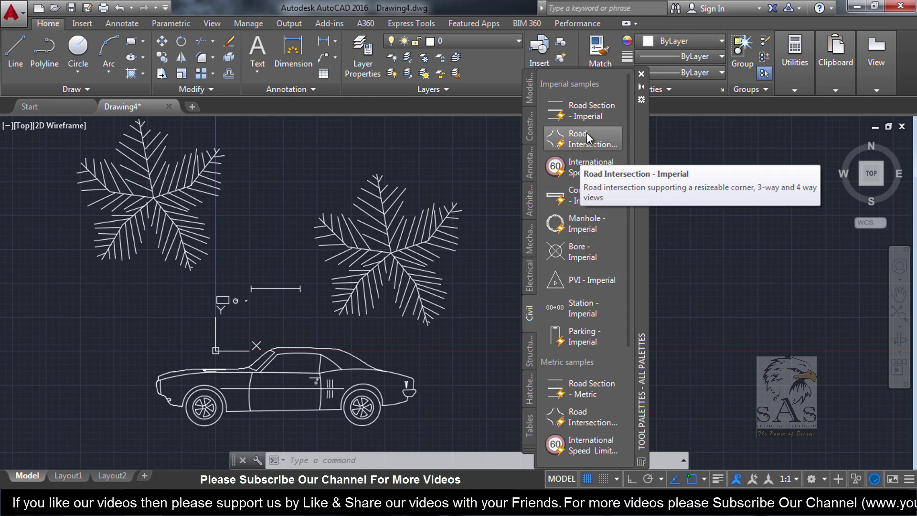
click(590, 163)
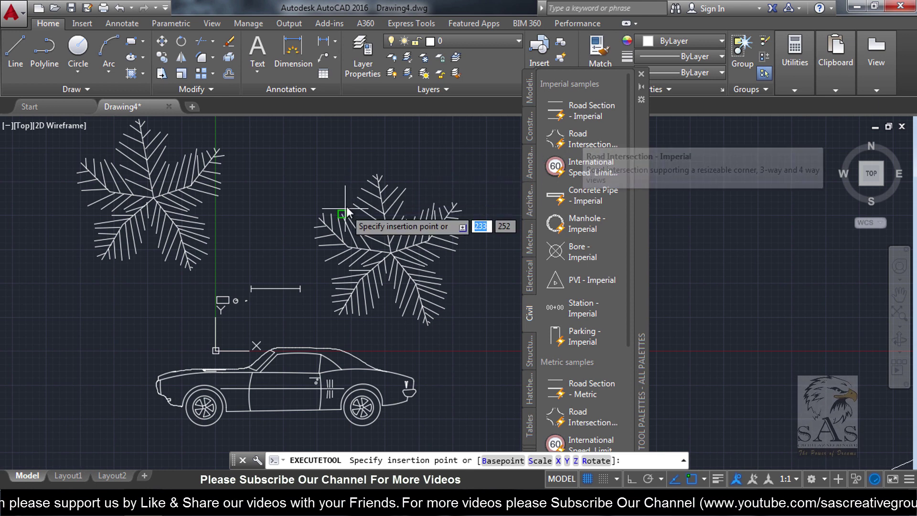
scroll(406, 255, down, 10)
click(292, 239)
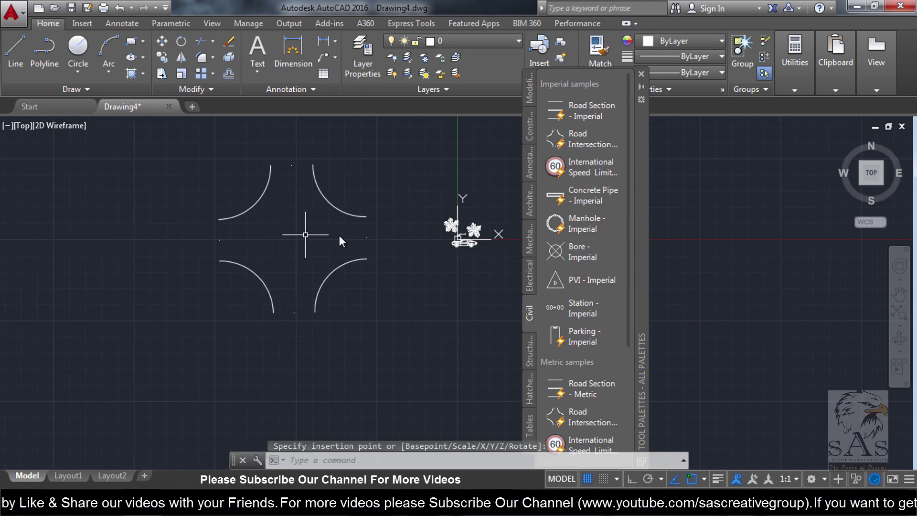
- Widen the road intersection block by stretching its outer edge about 1360 units outward
click(366, 239)
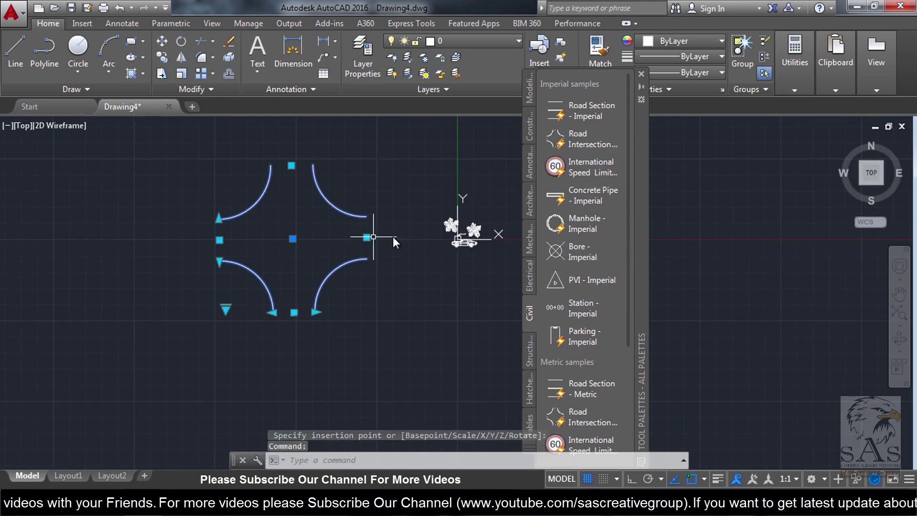
click(316, 313)
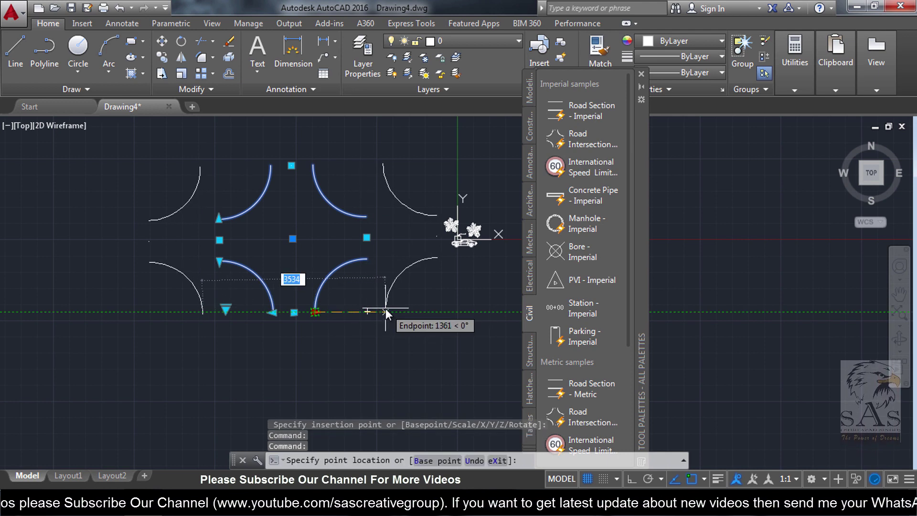
click(386, 309)
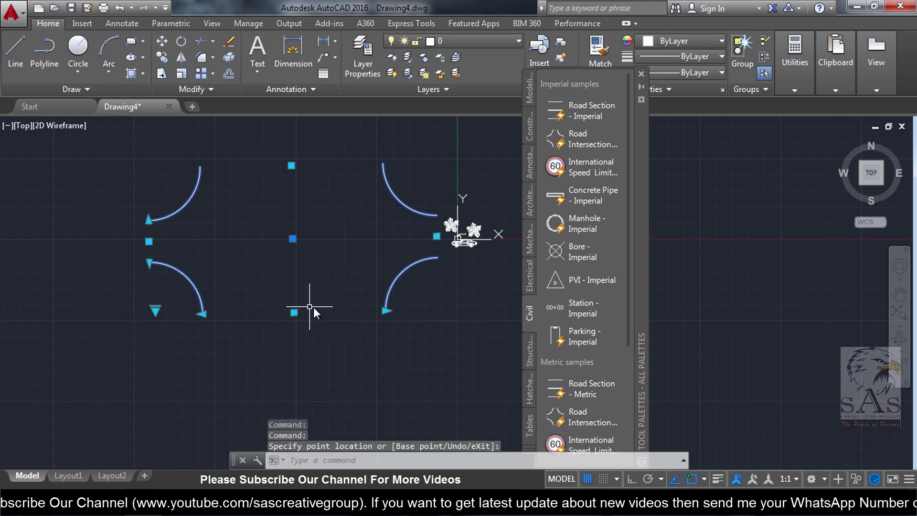
- Switch the road intersection block to its 3-Way form, followed by its 2-Way (Corner) form
click(154, 310)
click(183, 333)
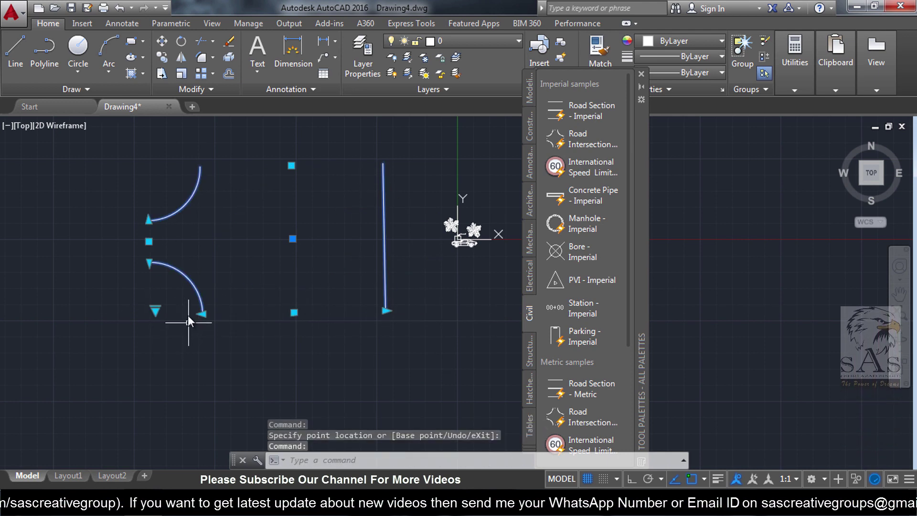
click(158, 311)
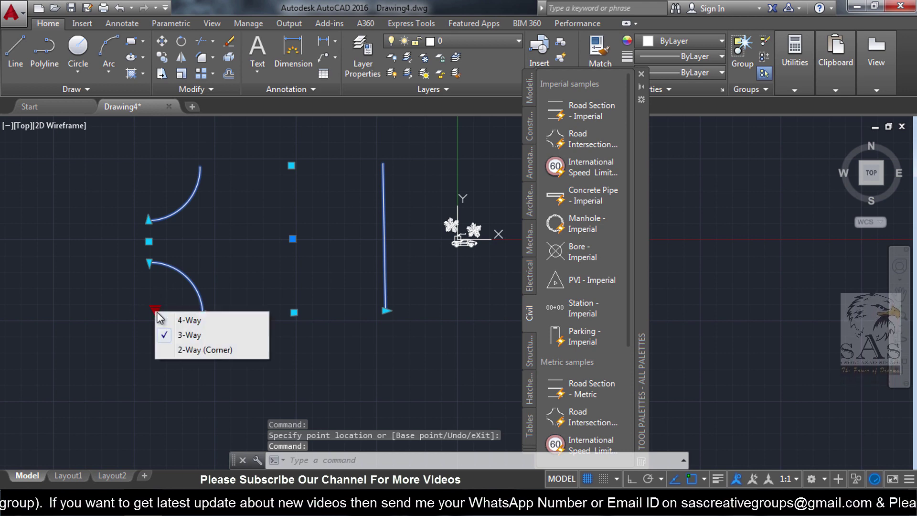
click(188, 350)
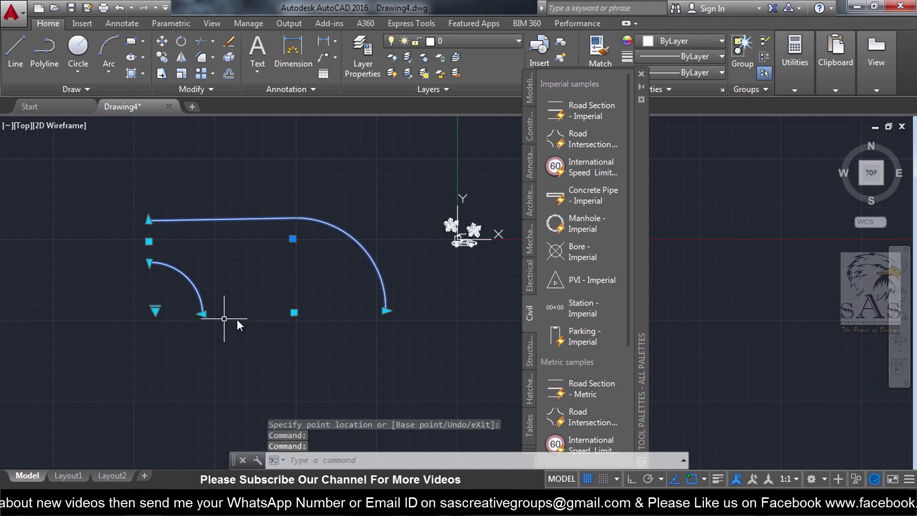
- Narrow the corner road by pulling its outer edge inward, and change the block to the 3-Way form
click(386, 310)
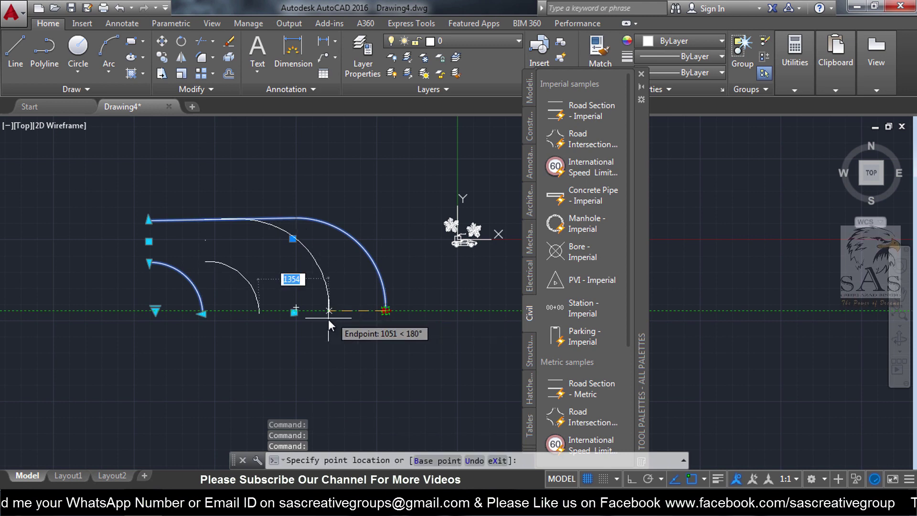
click(317, 317)
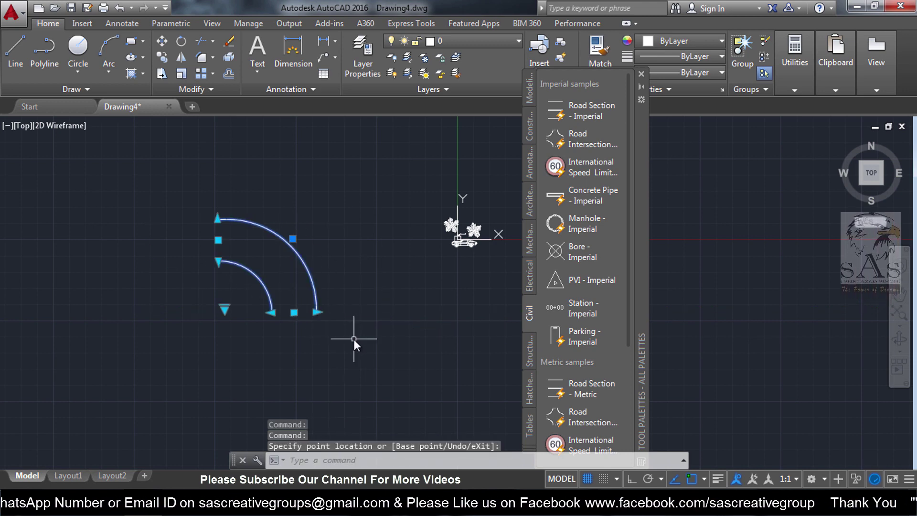
click(225, 310)
click(280, 329)
click(381, 294)
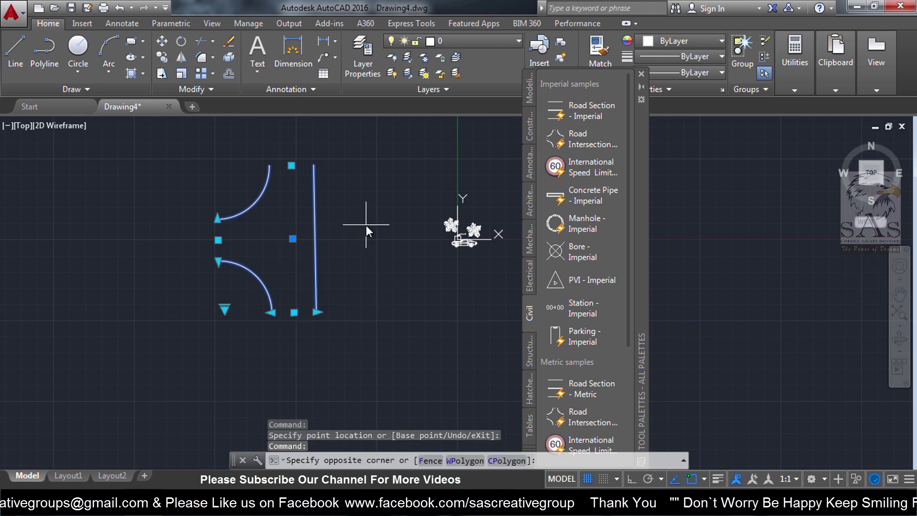
click(417, 300)
- Move the car block farther down and slightly left, leaving it in the open area below the trees
scroll(432, 196, up, 5)
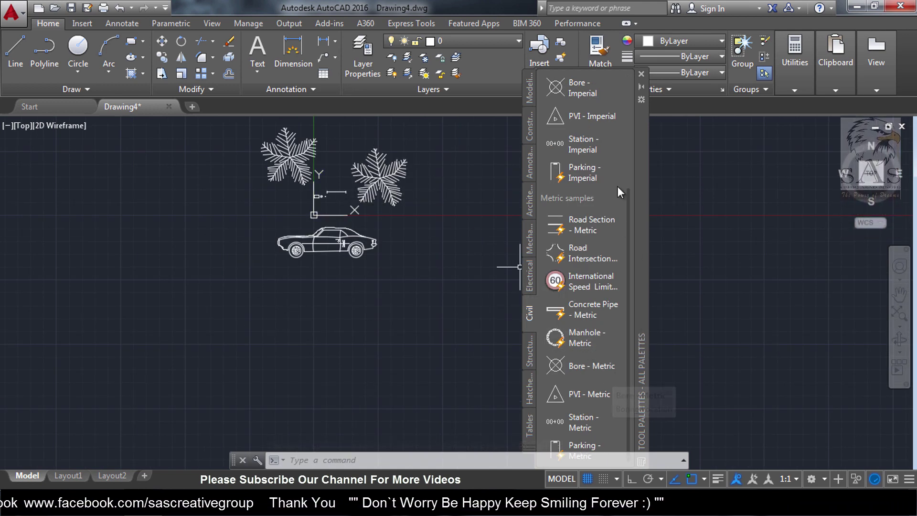
drag(353, 265, 403, 311)
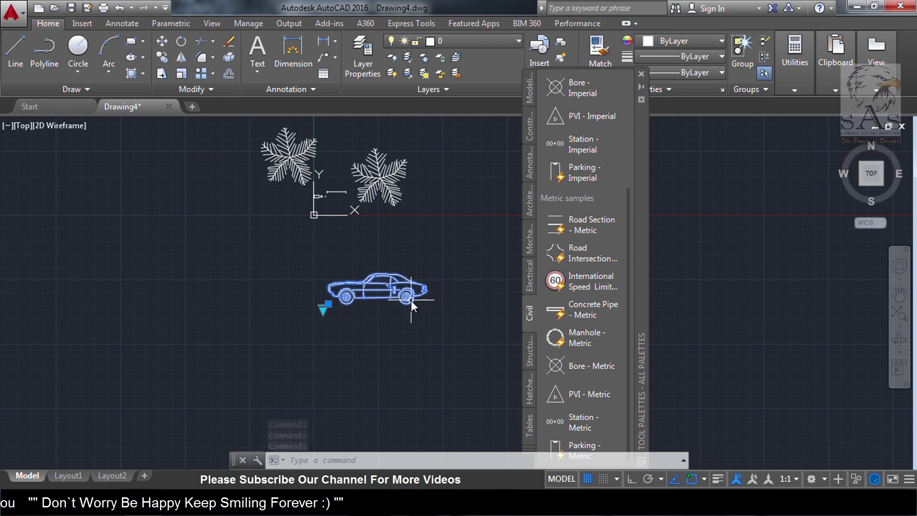
mouse_move(411, 300)
mouse_down()
mouse_move(471, 311)
mouse_move(610, 383)
mouse_move(520, 382)
mouse_move(436, 309)
mouse_move(583, 282)
mouse_up()
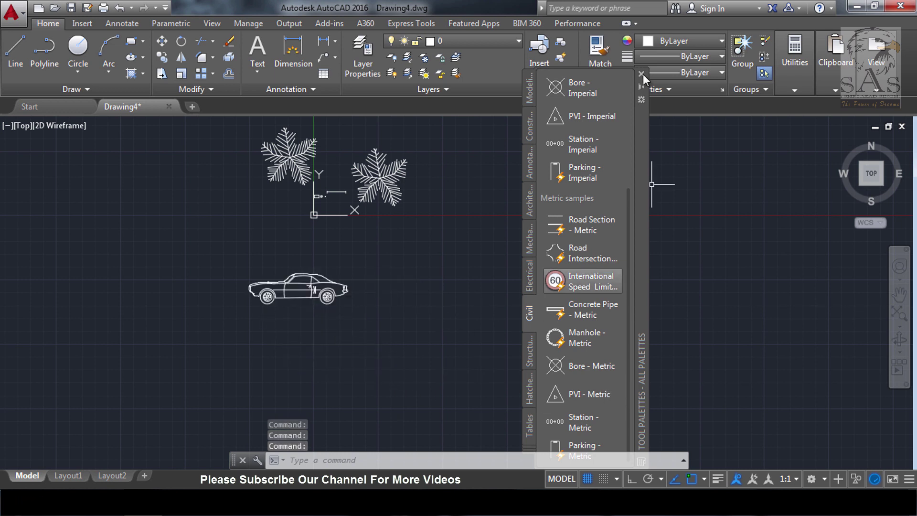
- Close the tool palettes to clear the drawing area
click(642, 73)
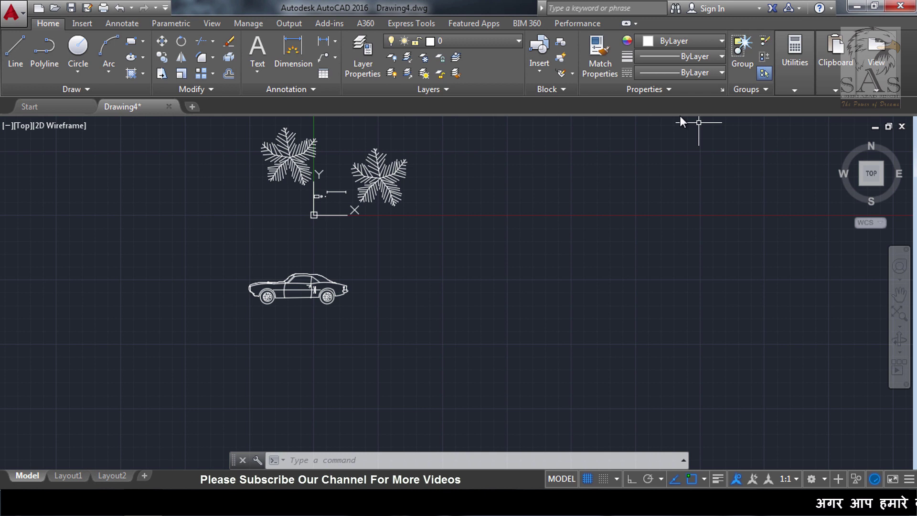
scroll(368, 317, up, 3)
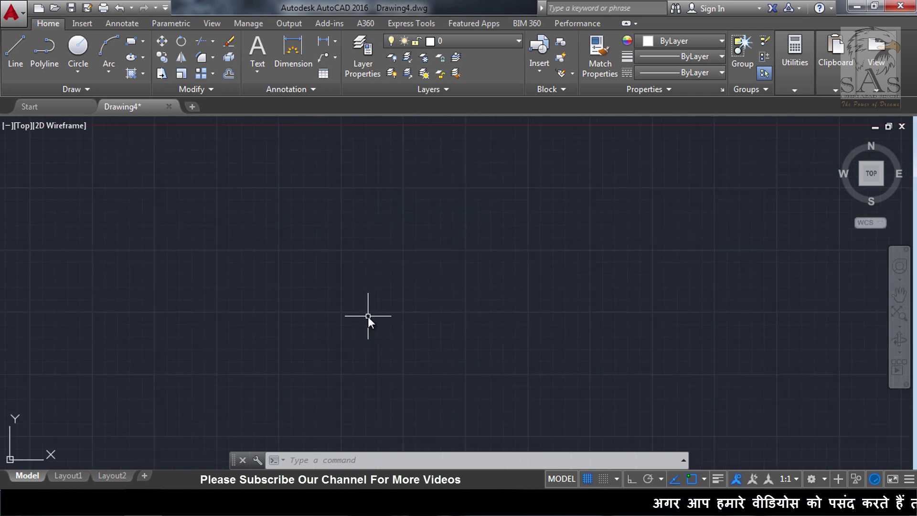